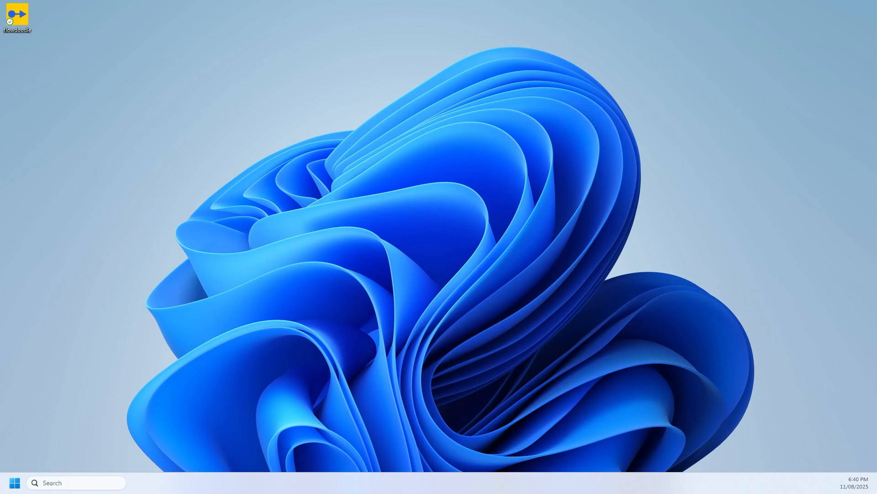
Open Flow Doodle and enlarge the Masks area so the mask timeline and layout view have more room.
double_click(18, 16)
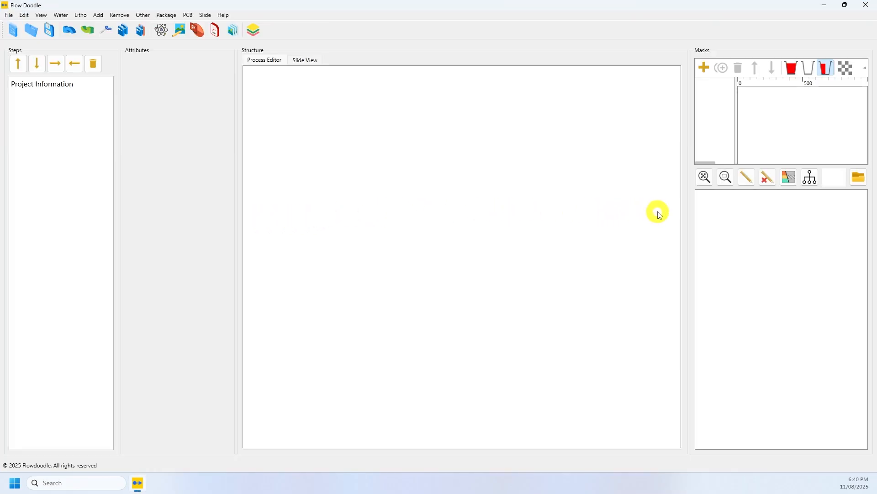
left_click_drag(690, 211, 402, 227)
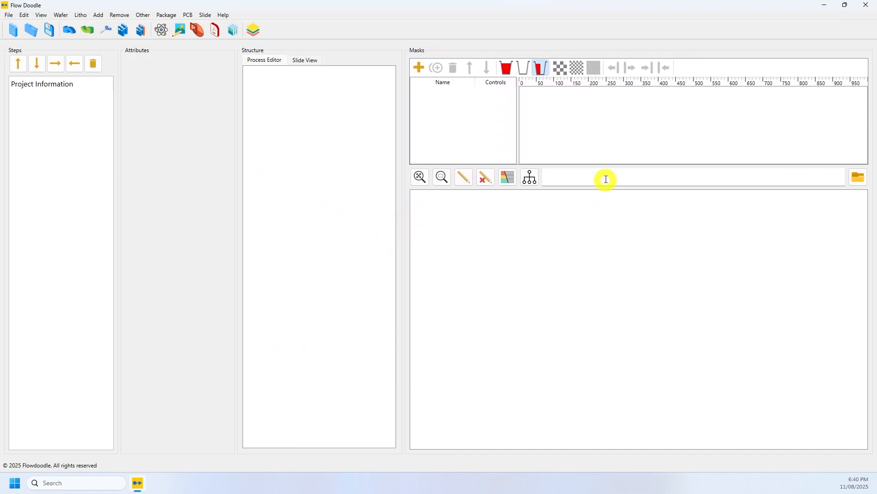
mouse_move(608, 165)
left_mouse_down()
mouse_move(610, 249)
mouse_move(597, 162)
left_mouse_up()
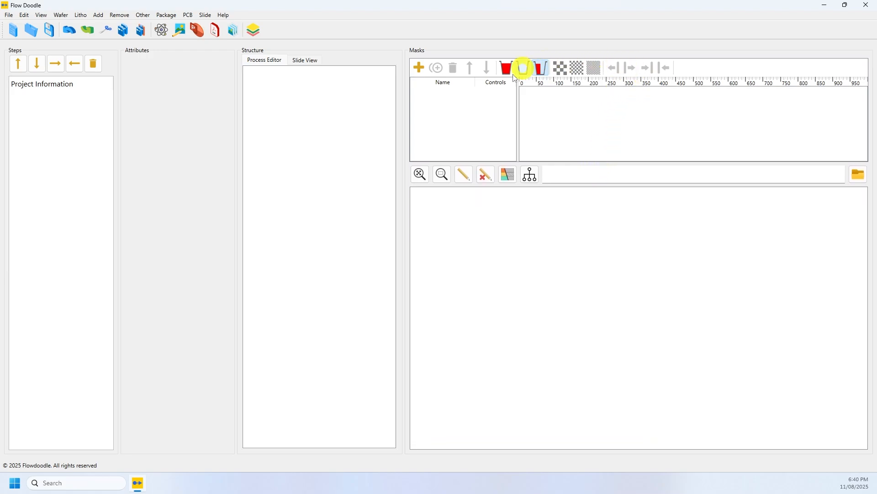
Build a process flow with a Substrate, an Apply resist and a Mask + Develop step.
left_click(65, 19)
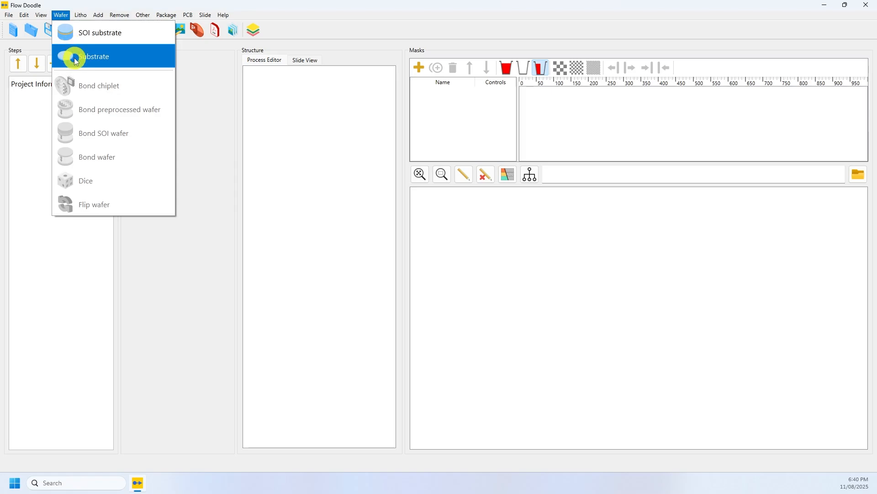
left_click(73, 57)
left_click(82, 18)
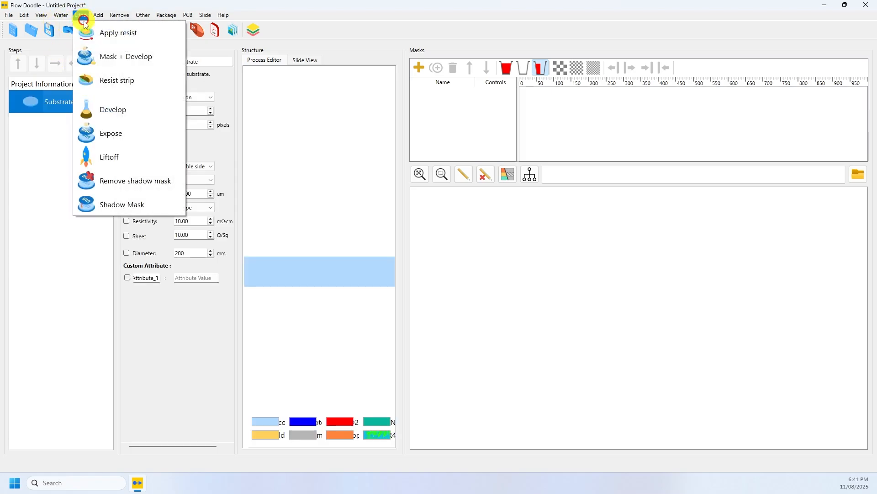
left_click(87, 33)
left_click(81, 17)
left_click(98, 56)
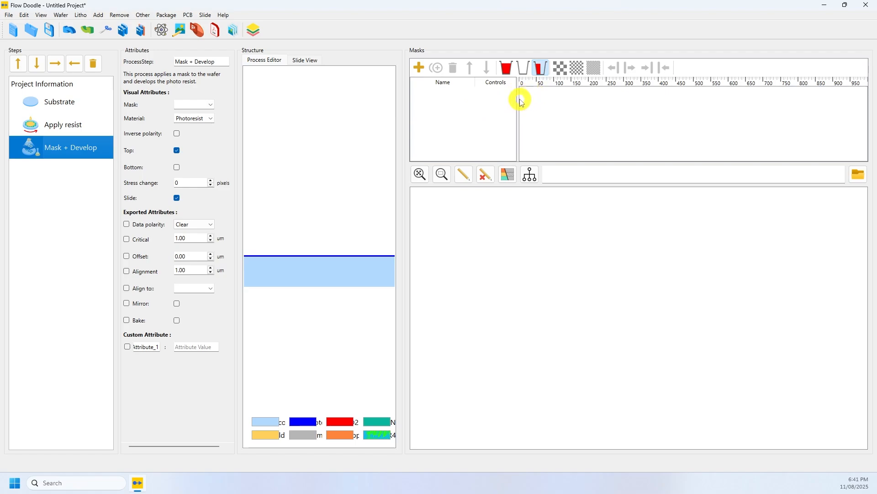
Add a new mask named "Pad clean" and set its colour to orange #ffaa00.
left_click_drag(518, 97, 528, 106)
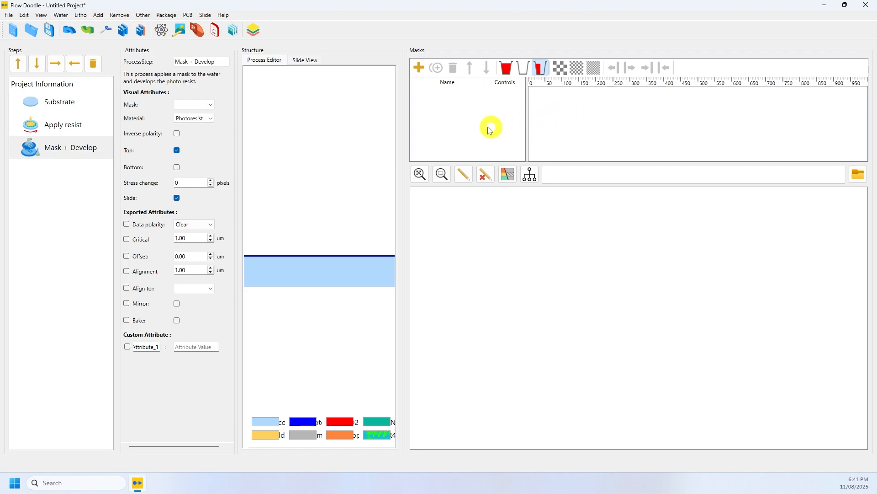
left_click(420, 68)
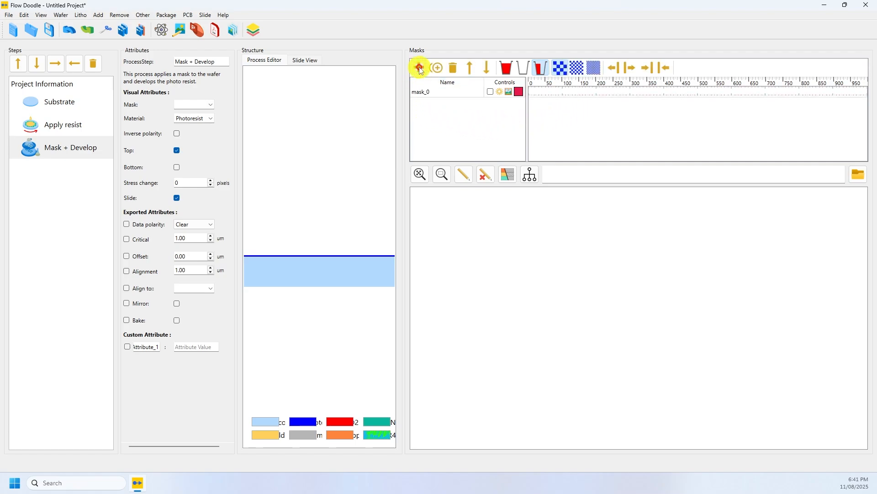
double_click(432, 92)
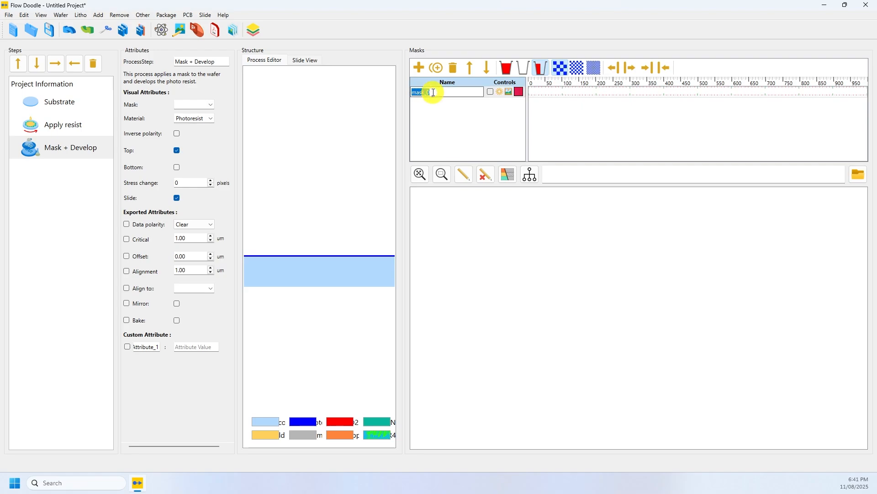
key("Return")
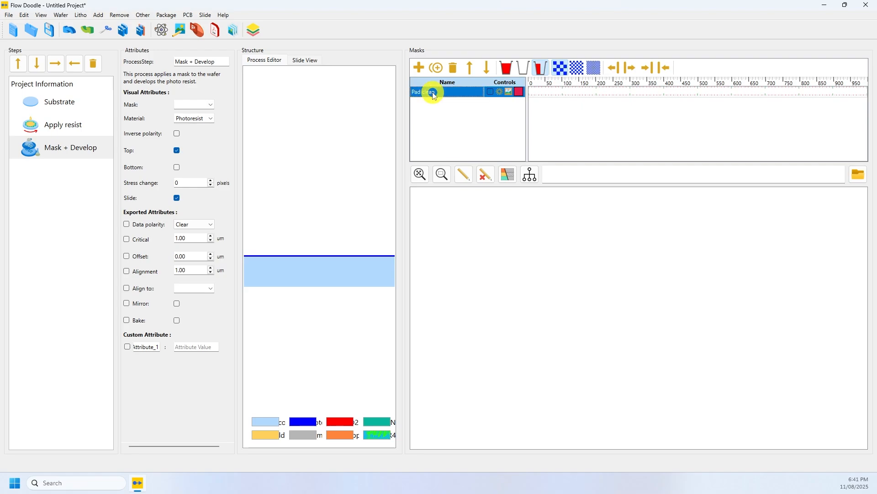
left_click(519, 94)
left_click(391, 201)
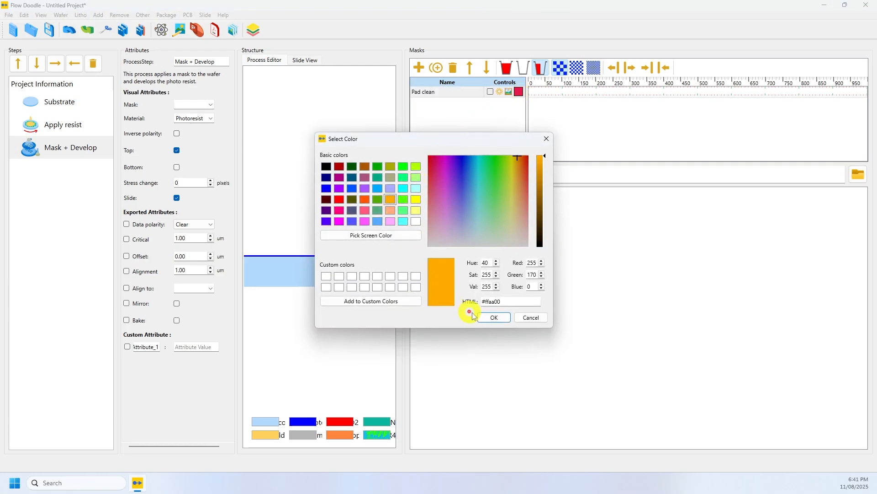
left_click(488, 319)
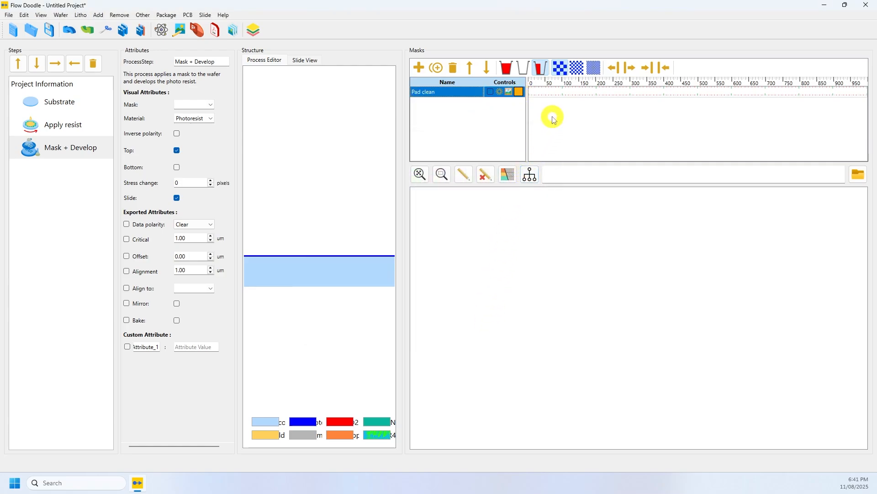
Draw Pad clean mask segments on the coarse grid from about 50 to 150 and from about 200 to 250.
left_click(562, 69)
left_click(558, 92)
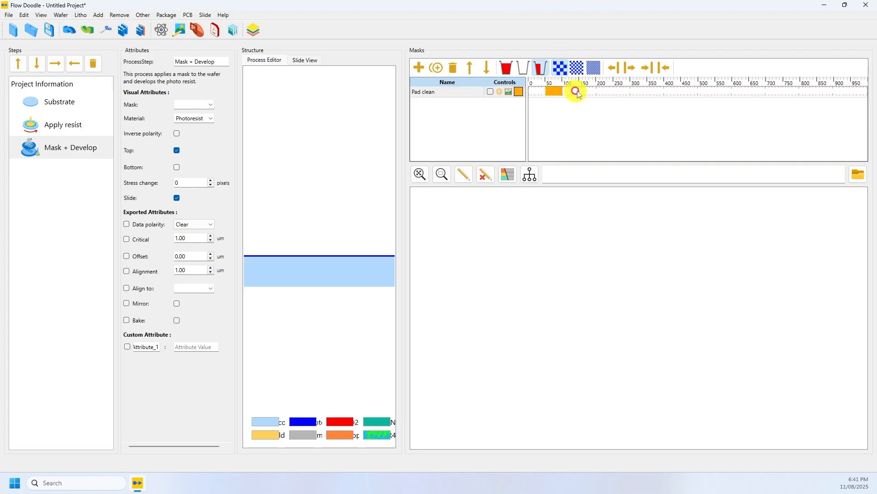
left_click(574, 90)
left_click(602, 90)
Add three narrow medium-grid segments between about 290 and 400 on the Pad clean mask, plus thin fine-grid slivers just beyond them.
left_click(580, 68)
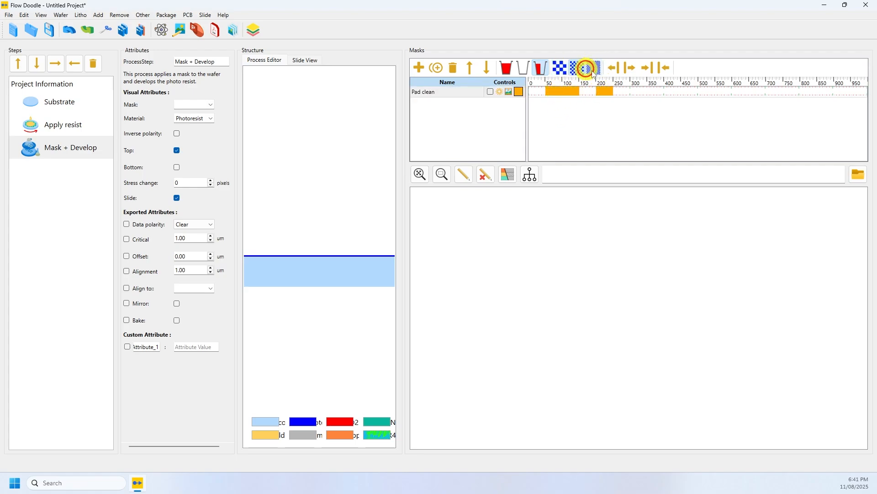
left_click(631, 91)
left_click(642, 92)
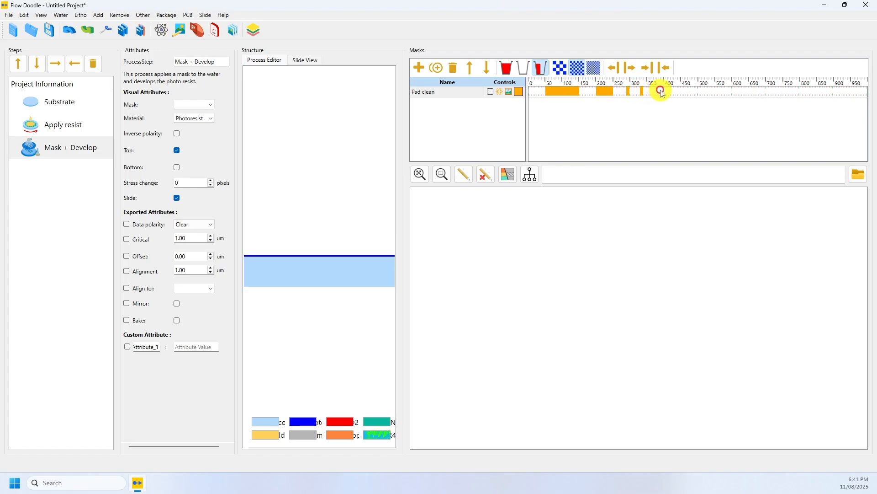
left_click(662, 91)
left_click(595, 68)
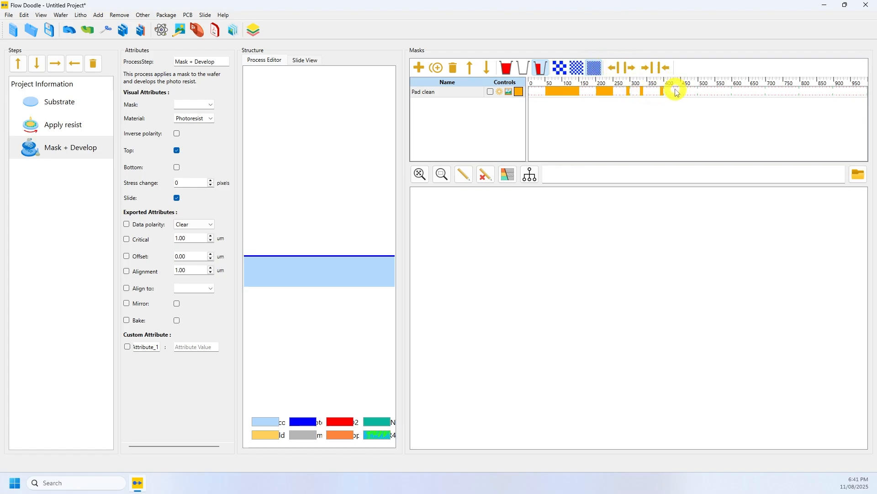
scroll(694, 93, "up", 3)
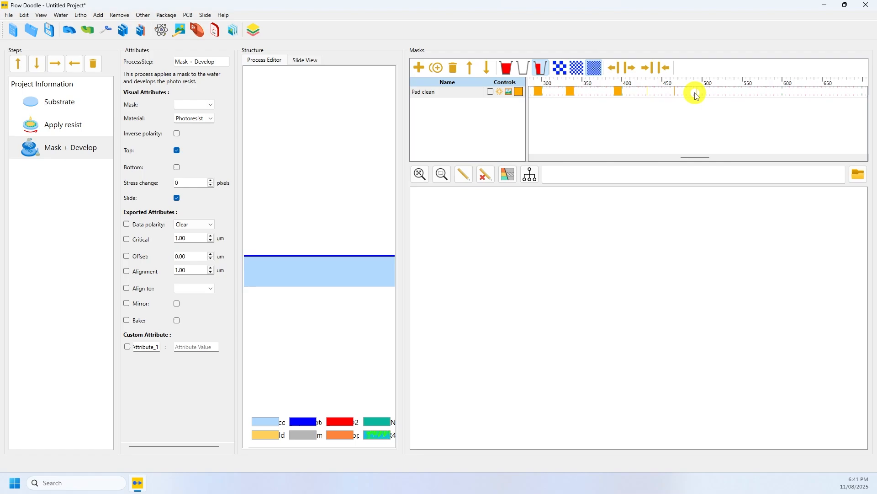
scroll(697, 96, "down", 3)
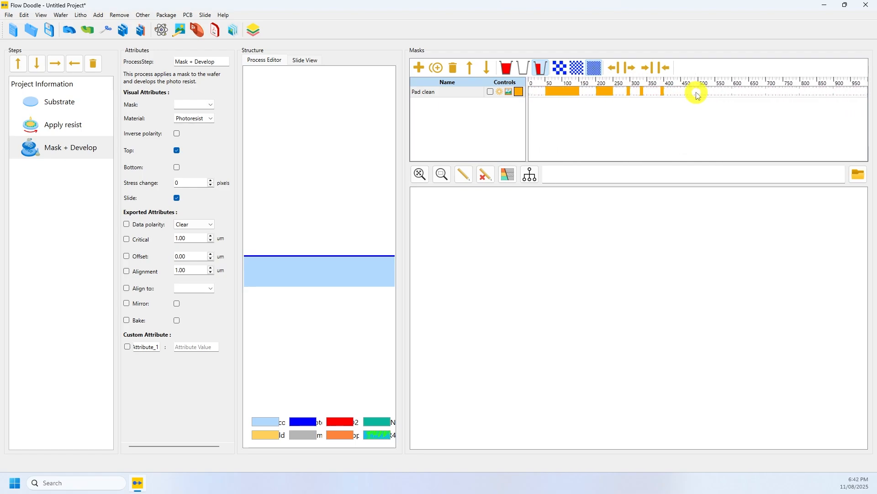
Fill a Pad clean mask segment from about 550 to 650, then erase the mask between about 150 and 600.
left_click(506, 68)
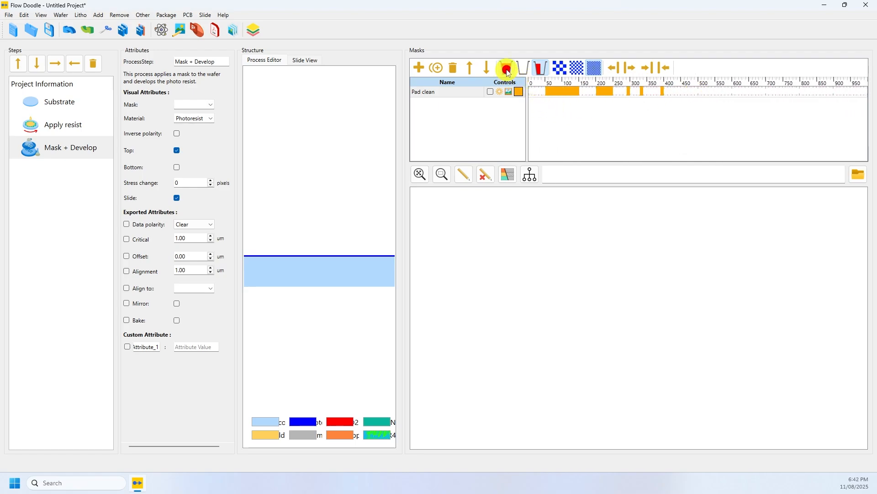
left_click(731, 92)
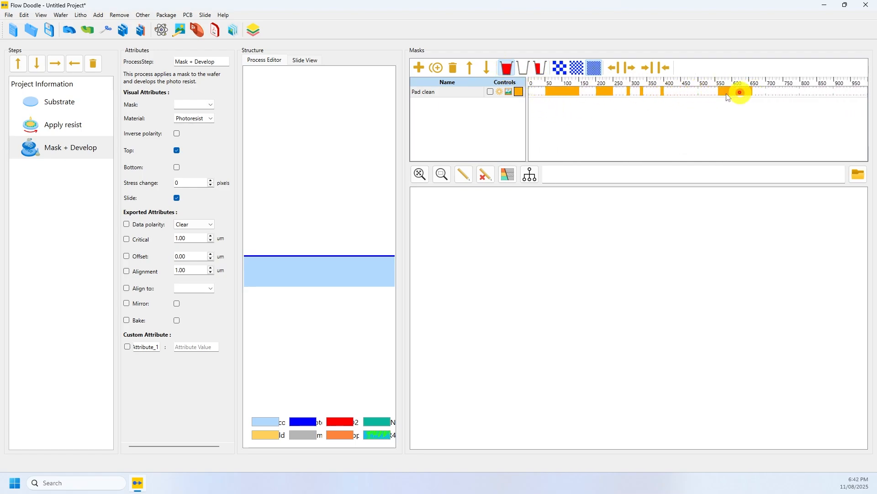
left_click(524, 68)
mouse_move(681, 93)
left_mouse_down()
mouse_move(735, 91)
mouse_move(580, 92)
left_mouse_up()
Toggle coarse-grid segments so Pad clean covers about 250 to 750 and 800 to 900, and assign this mask to the Mask + Develop step.
left_click(542, 68)
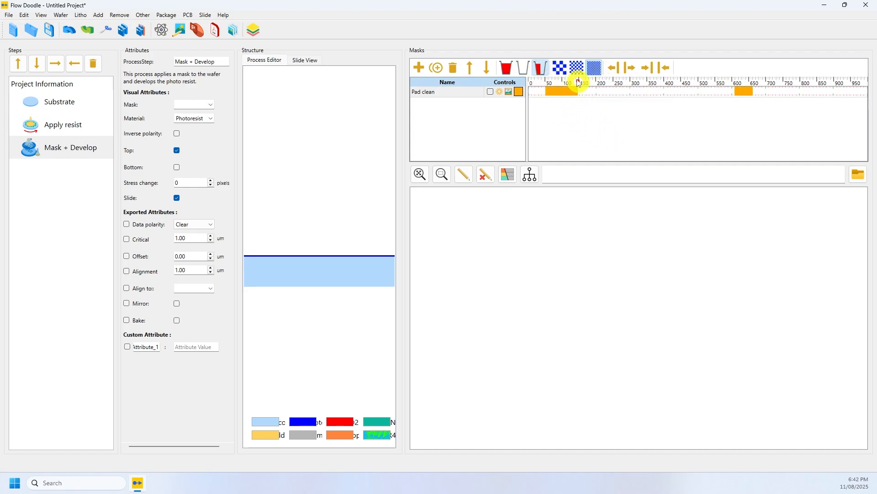
left_click(605, 92)
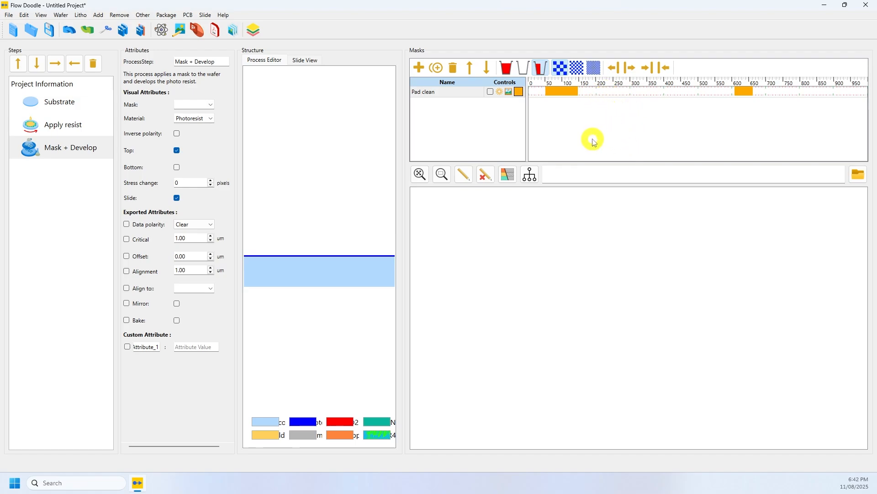
mouse_move(620, 96)
left_mouse_down()
mouse_move(828, 93)
mouse_move(801, 93)
left_mouse_up()
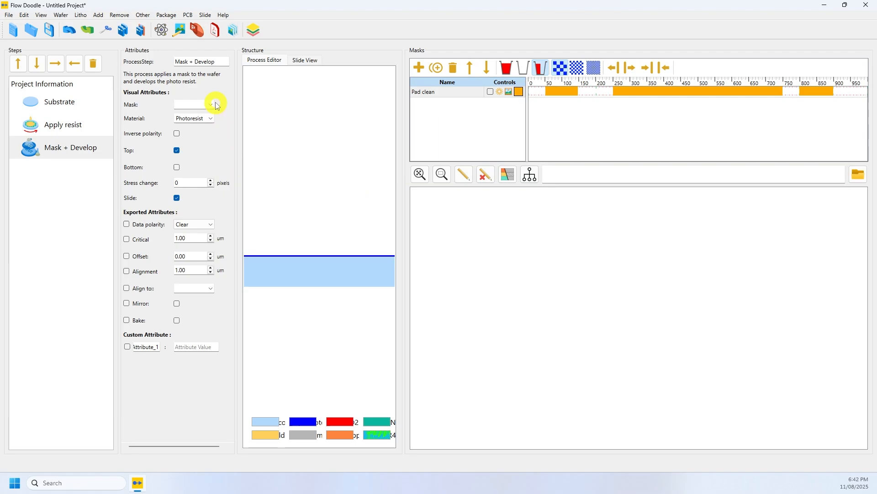
left_click(195, 111)
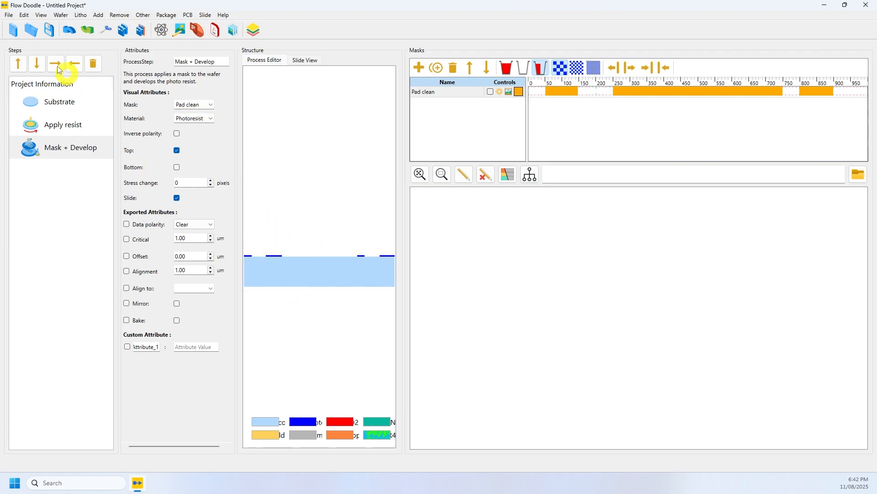
Start a new empty project and load the GDS mask file accelerometer.gds.
left_click(14, 31)
left_click(443, 249)
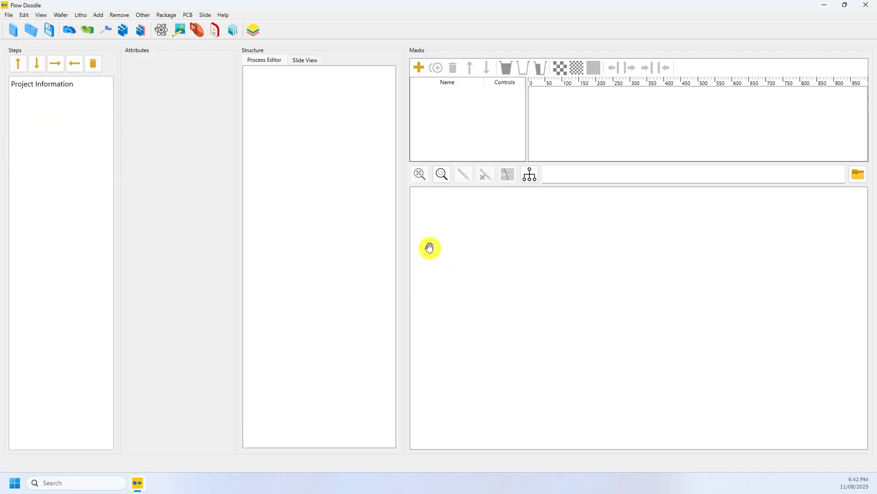
left_click(859, 178)
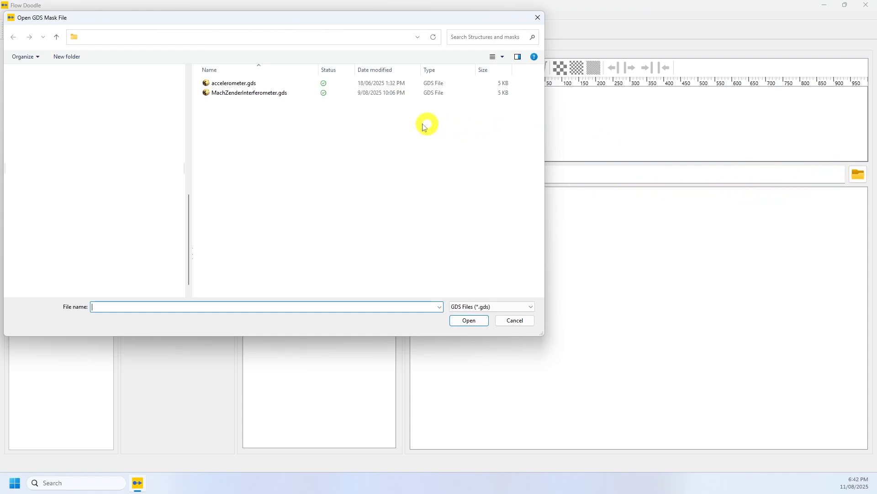
left_click(232, 85)
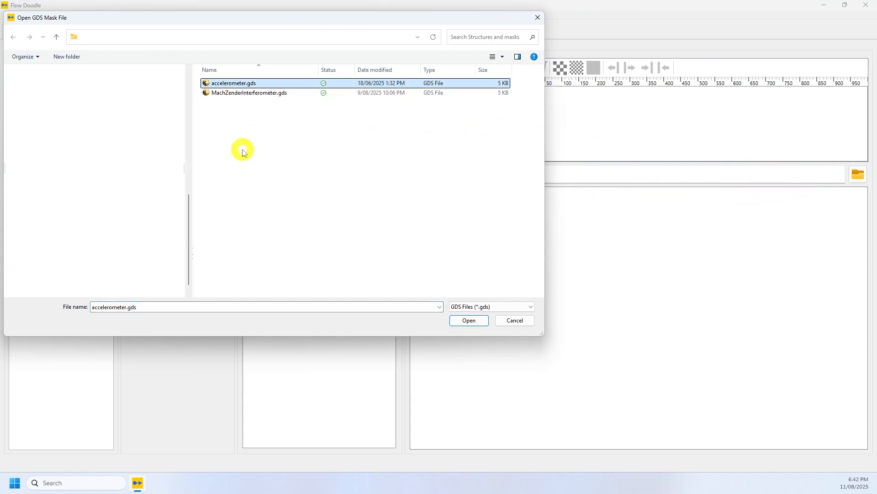
left_click(470, 322)
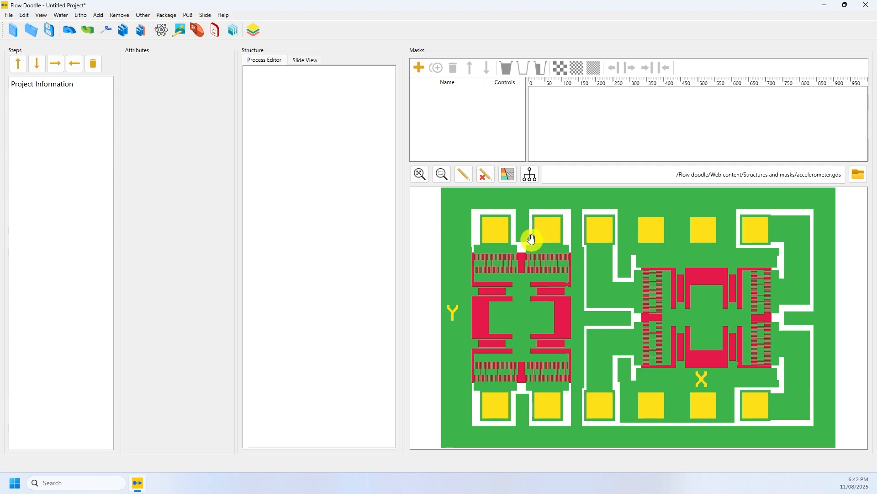
Examine the Combs, Bumper and Comb cells in the GDS tree hierarchy, and choose TOP as the displayed cell.
left_click(532, 178)
left_click_drag(467, 117, 265, 111)
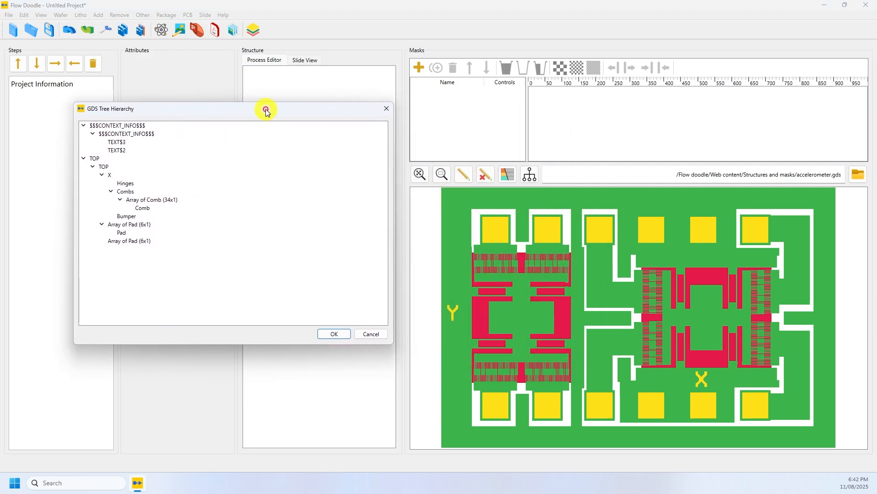
left_click(130, 194)
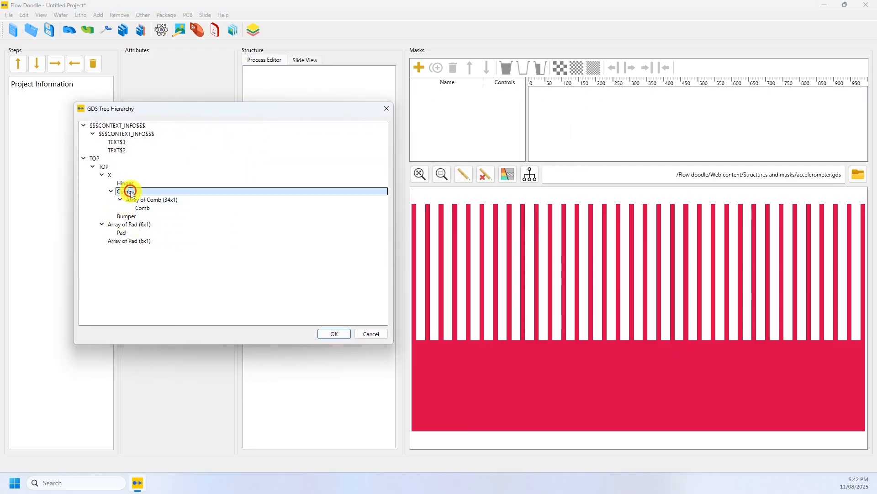
left_click(129, 217)
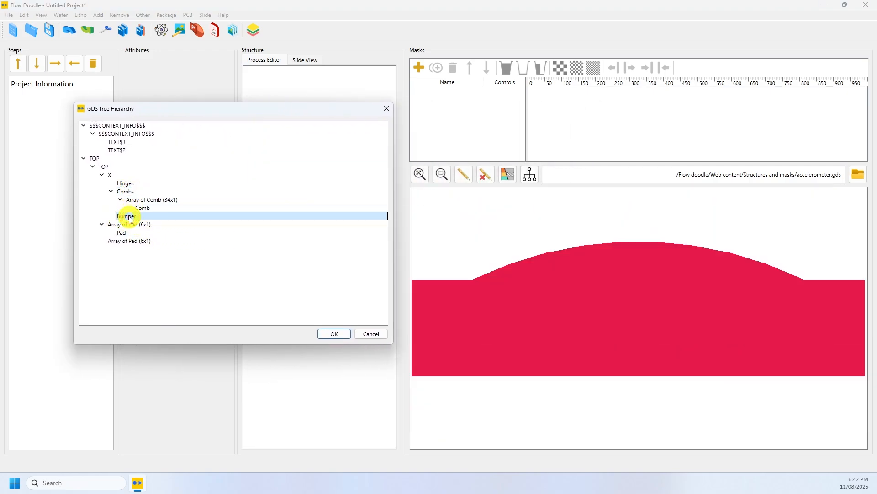
left_click(141, 209)
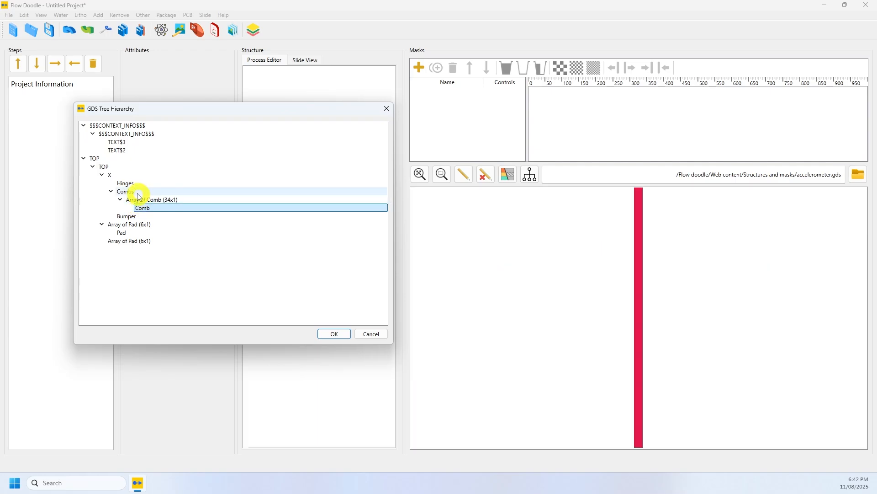
left_click(107, 163)
left_click(106, 159)
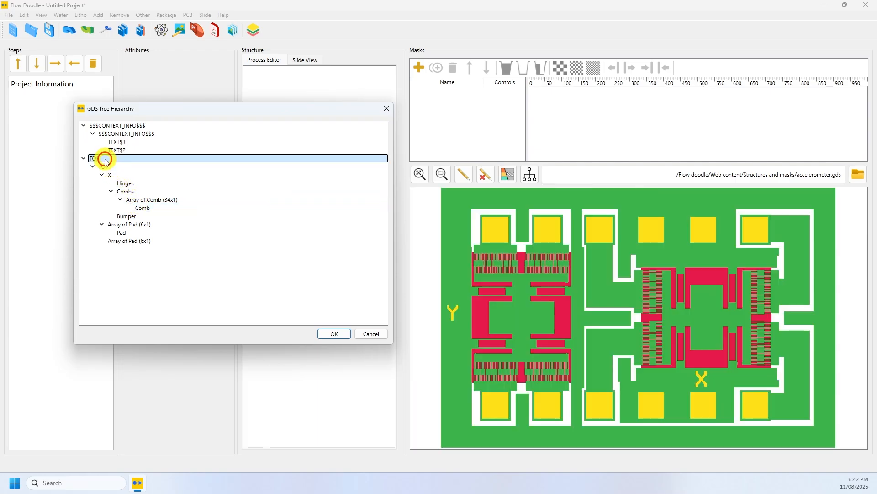
left_click(332, 336)
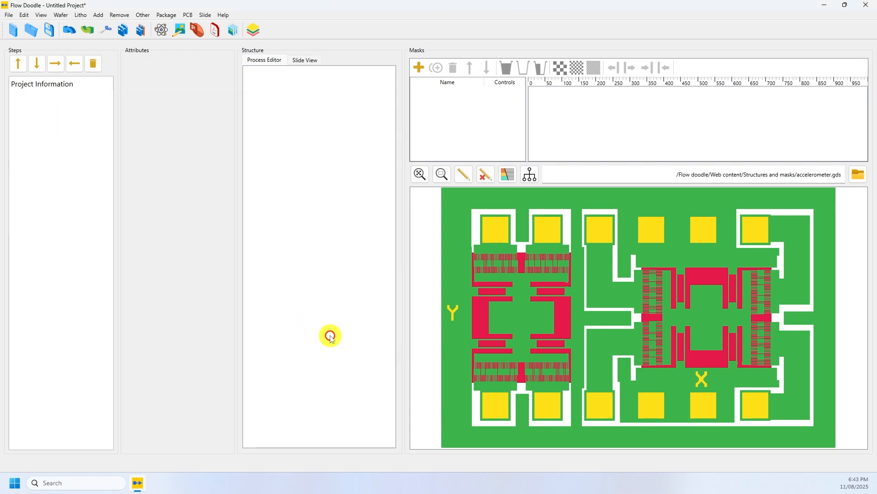
Draw a horizontal section line across the upper comb fingers of the Y accelerometer.
left_click(466, 174)
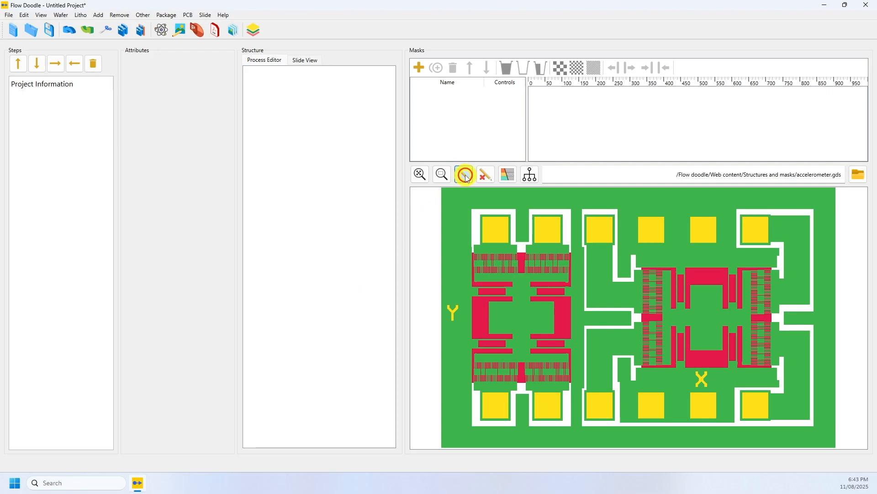
left_click(466, 257)
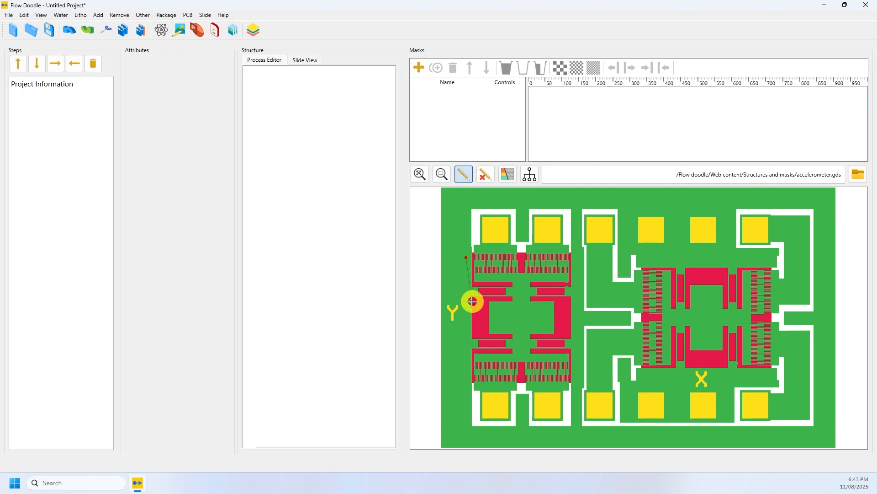
left_click(576, 257)
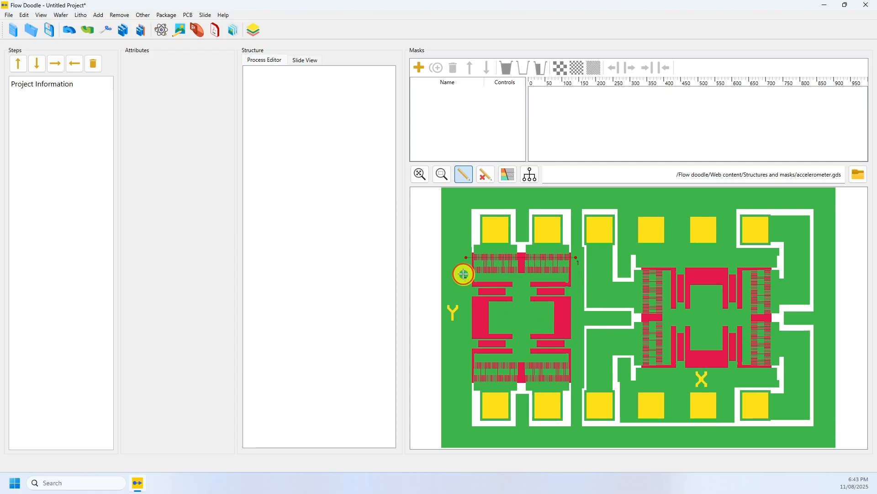
Draw a diagonal section line across the Y accelerometer and a short vertical one between the two accelerometers.
left_click(464, 274)
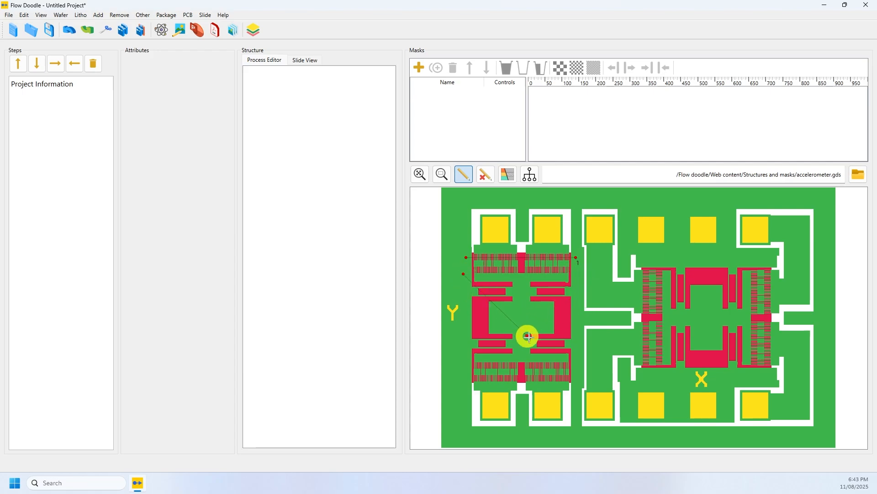
left_click(580, 316)
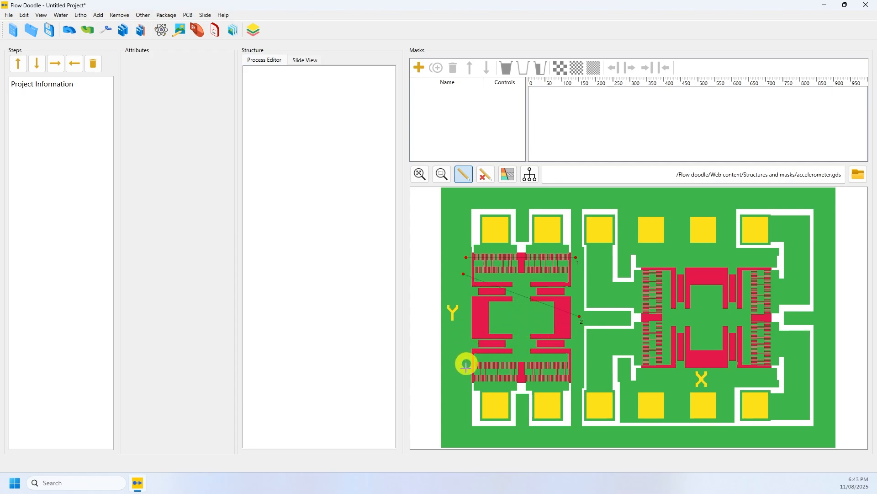
left_click(615, 320)
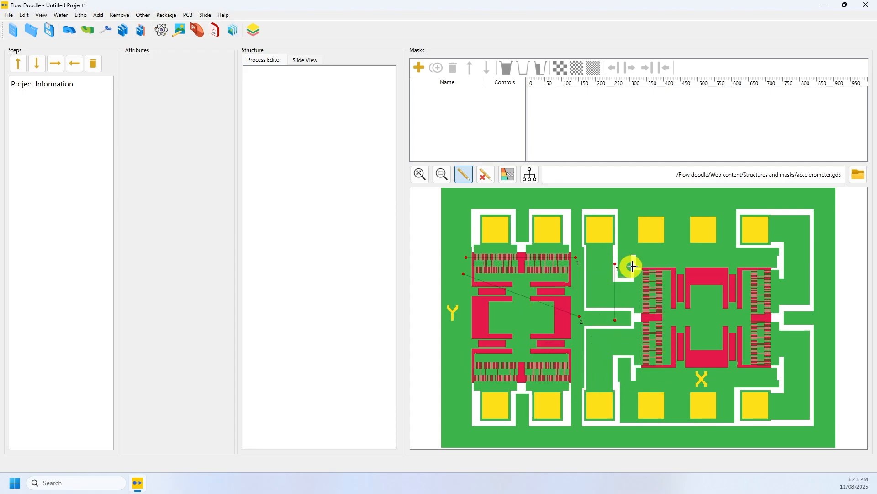
left_click(681, 335)
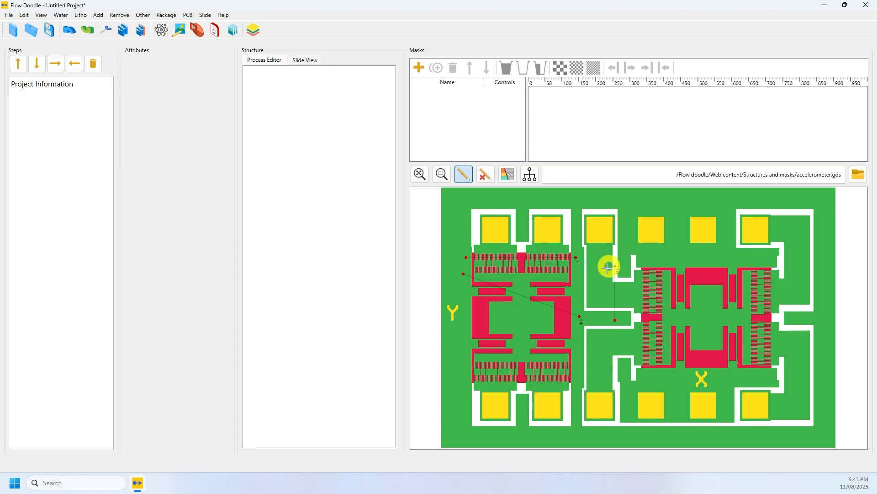
left_click(613, 288)
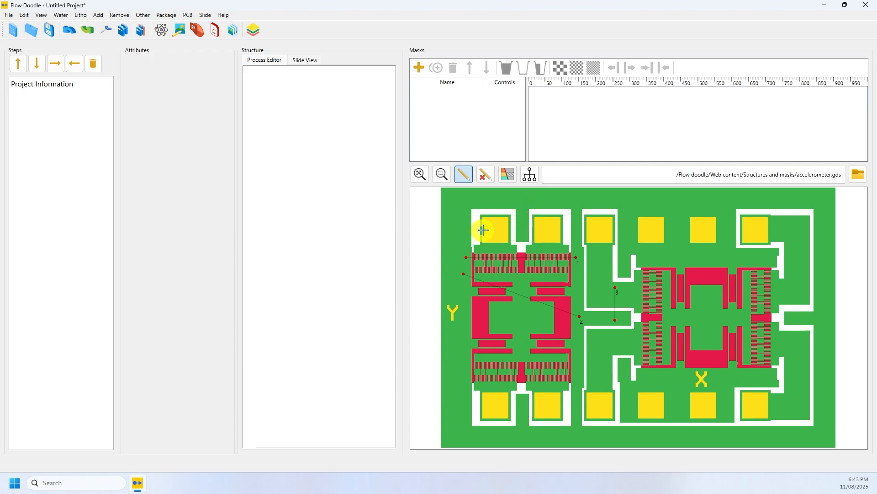
Draw a section line across the Y accelerometer's upper-left pad, and reshape line 2 into a short horizontal line over the left side.
left_click(513, 228)
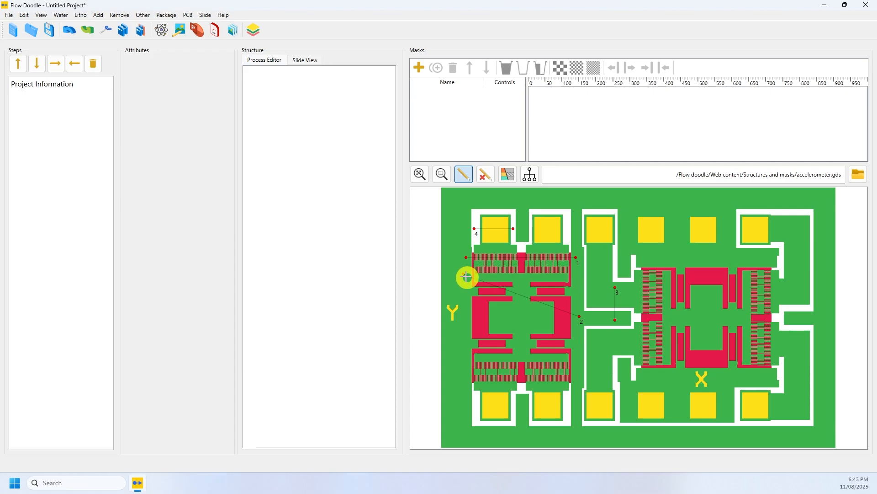
left_click_drag(464, 274, 465, 321)
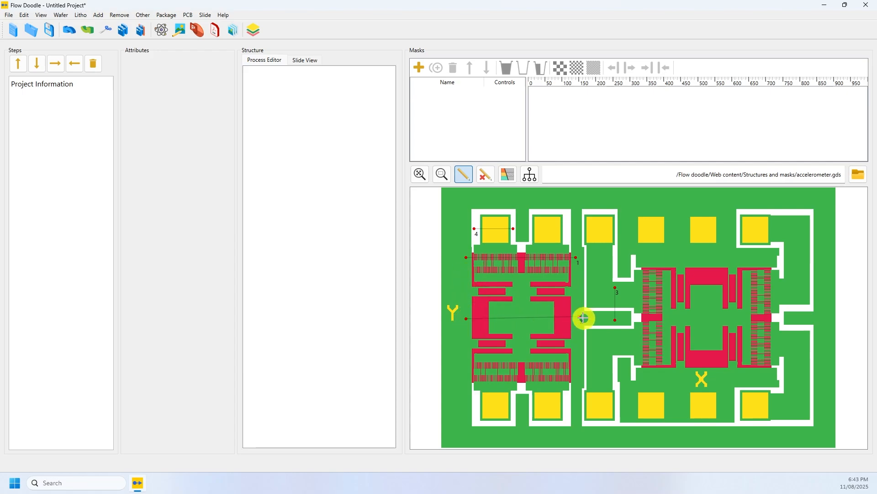
left_click_drag(581, 319, 495, 319)
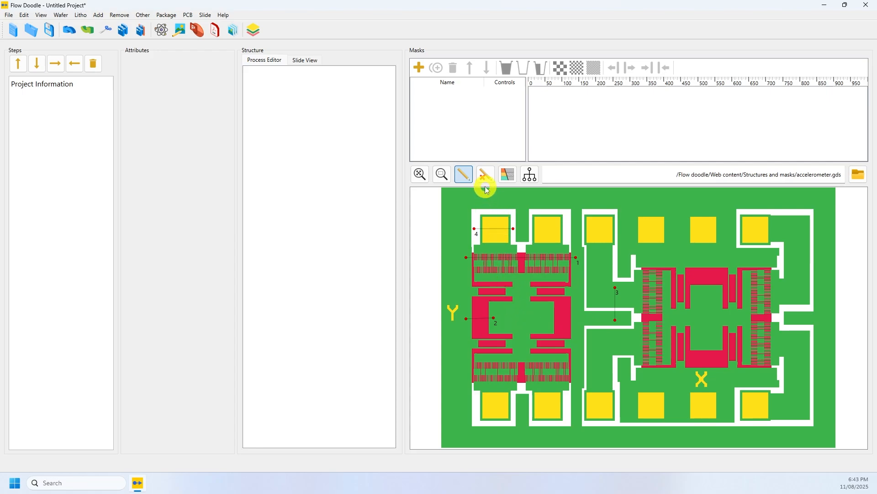
Delete section lines 2 and 3, and generate the masks from the remaining section lines.
left_click(487, 179)
left_click(495, 318)
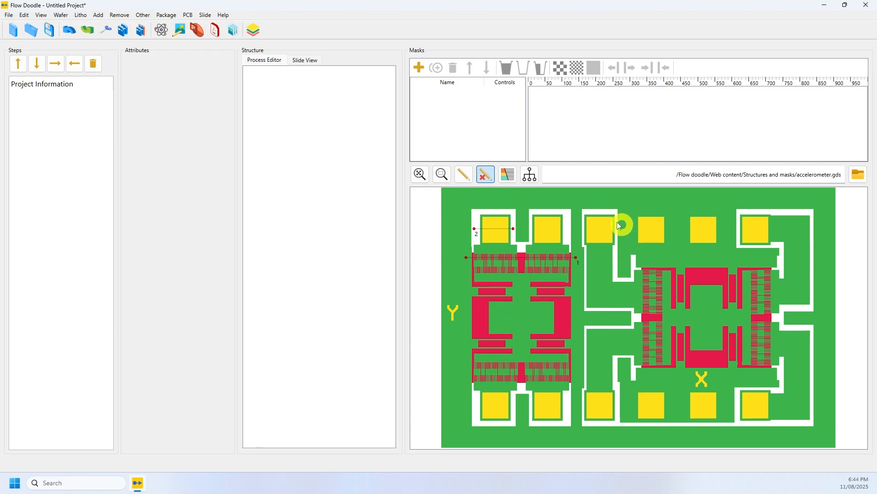
left_click(511, 178)
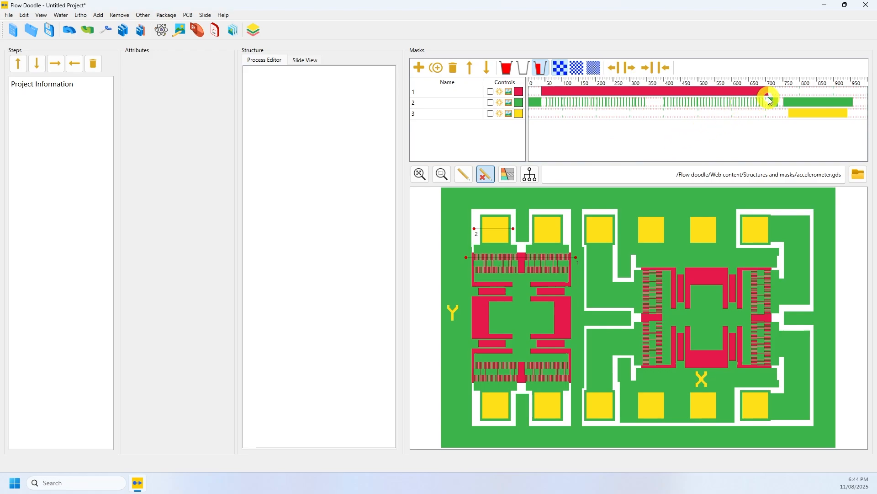
left_click(463, 262)
left_click(463, 174)
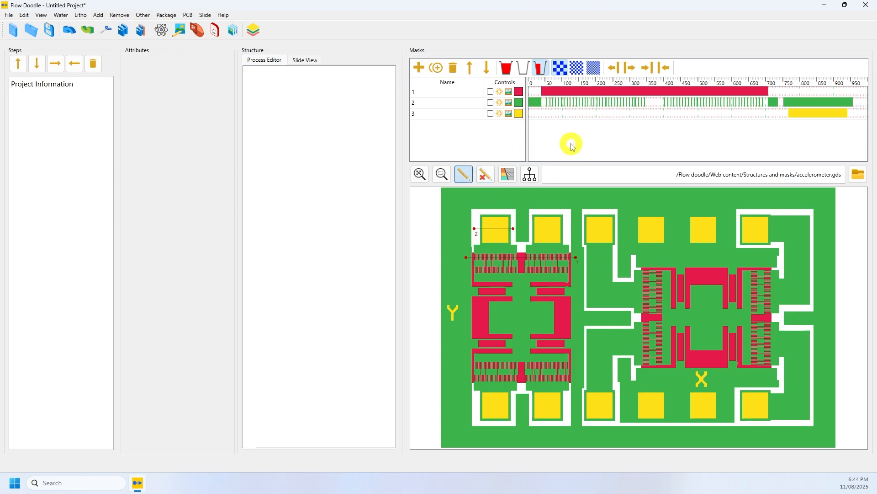
Rename the first mask as Cavity, then toggle the layers' visibility to view the cavity layer alone and show all layers again.
double_click(438, 92)
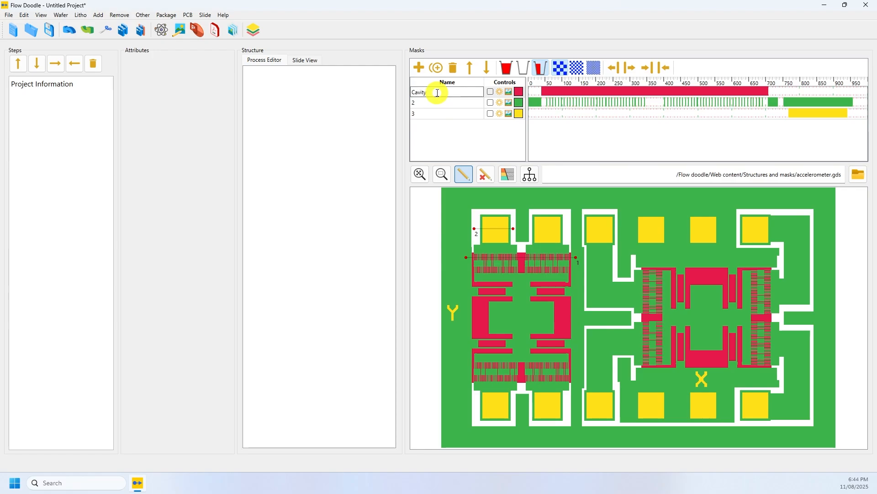
left_click(500, 92)
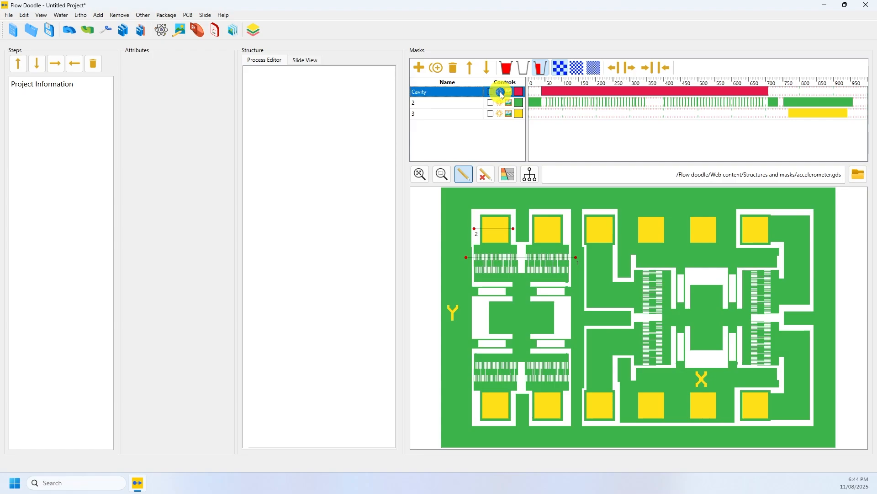
left_click(501, 102)
left_click(500, 114)
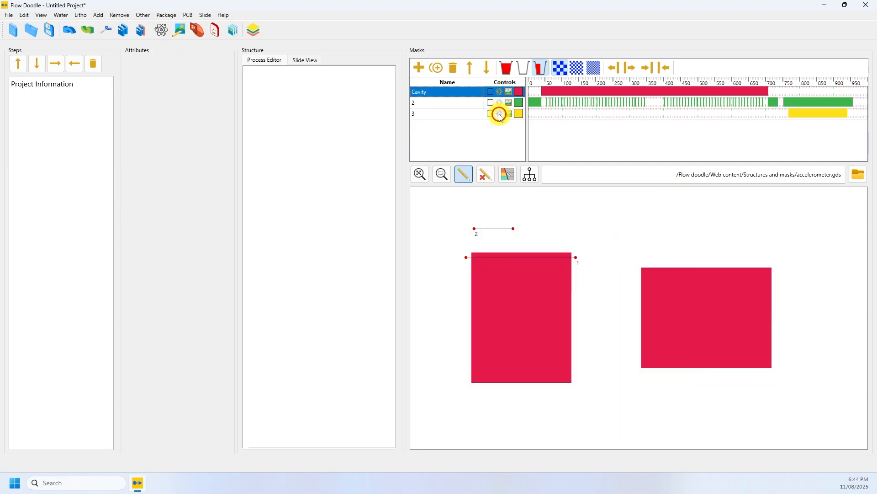
left_click(501, 92)
left_click(500, 92)
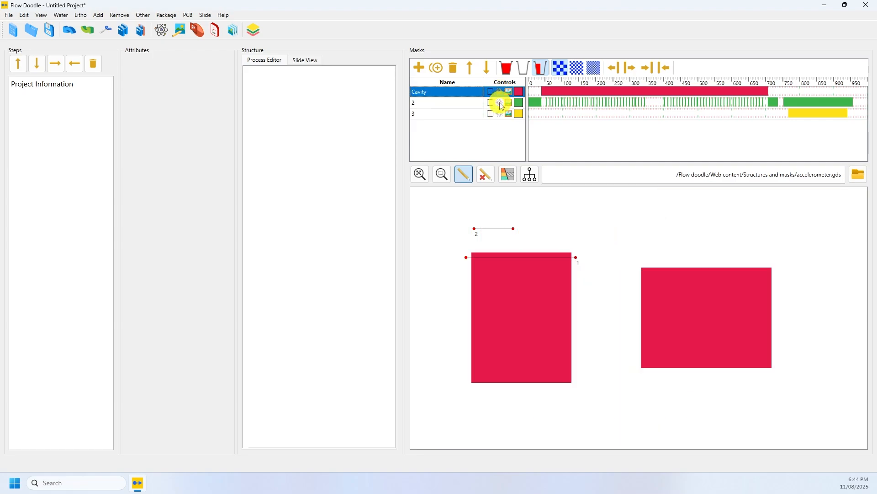
left_click(501, 103)
left_click(500, 114)
Change the Cavity mask's colour to pure red from the basic colours.
left_click(519, 92)
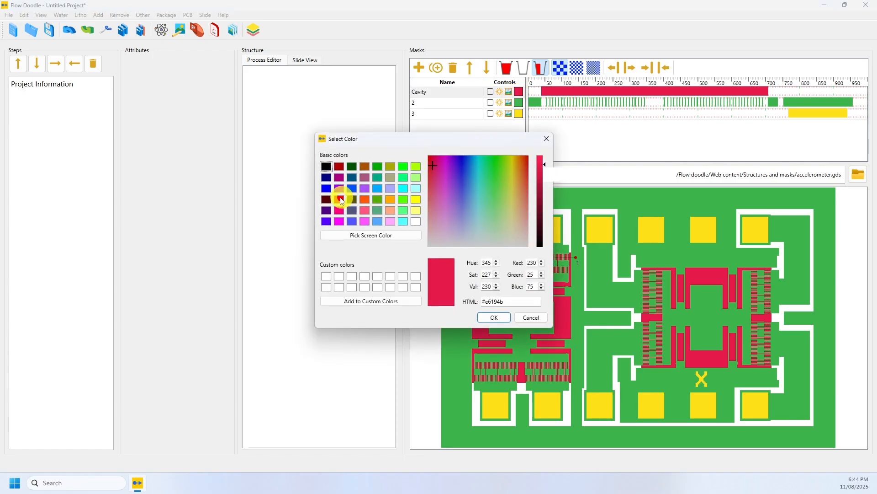
left_click(341, 200)
left_click(494, 317)
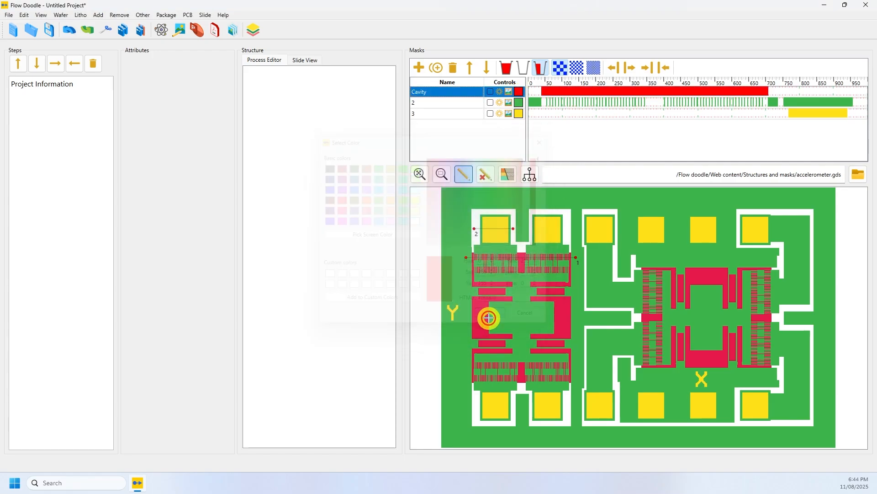
Rename the second mask as Comb and the third mask as Pads.
left_click(448, 105)
left_click(449, 106)
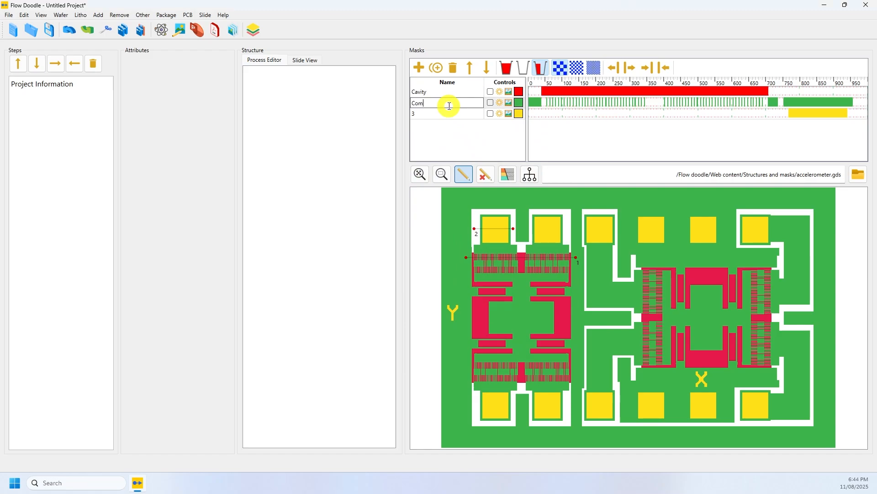
left_click(442, 114)
left_click(443, 115)
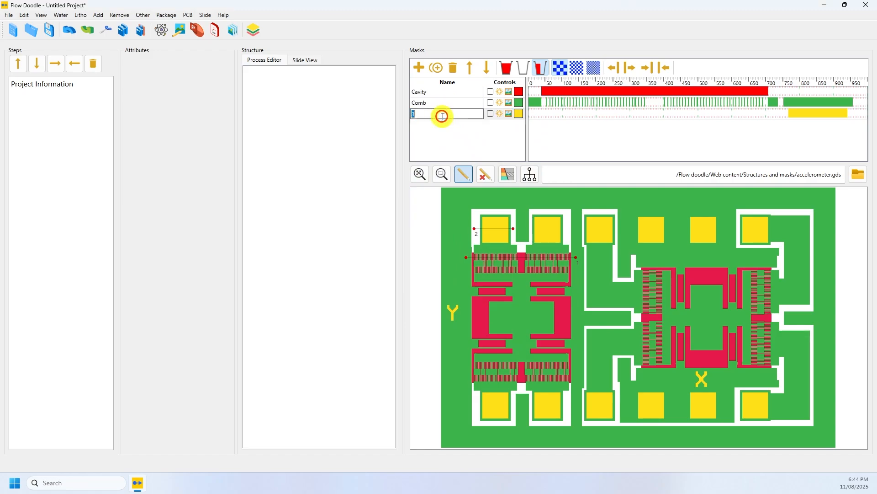
key("Return")
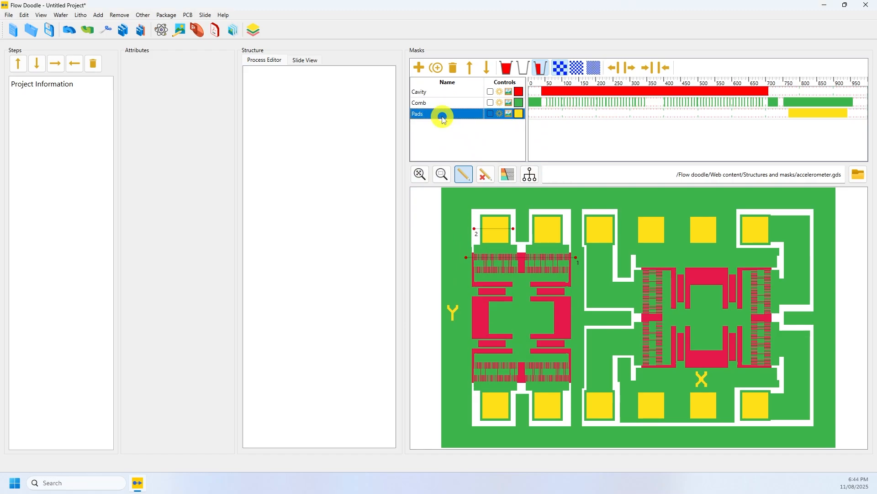
Add a Substrate process step and widen the structure view.
left_click(62, 15)
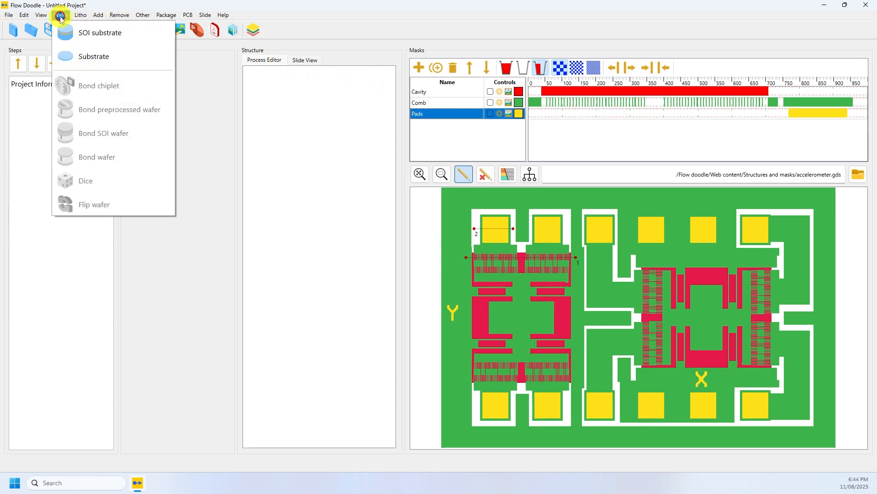
left_click(73, 56)
left_click_drag(408, 210, 637, 207)
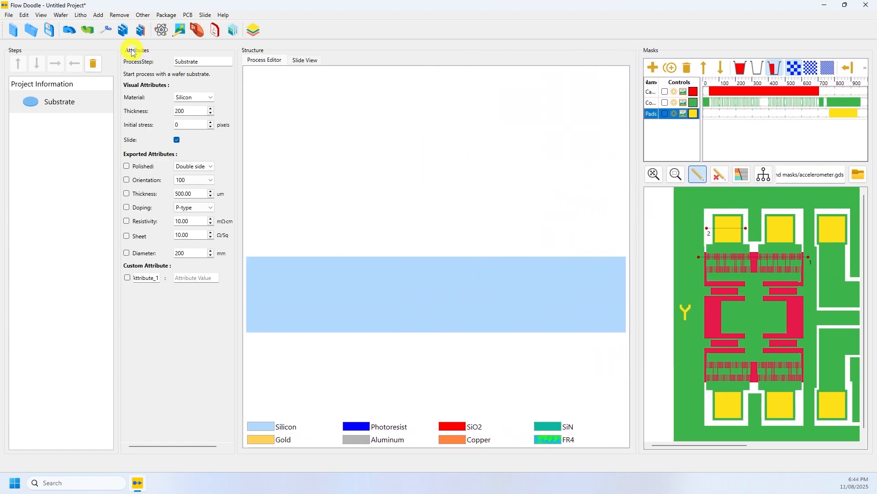
Add an Apply resist step followed by a Mask + Develop step that uses the Cavity mask.
left_click(80, 16)
left_click(93, 37)
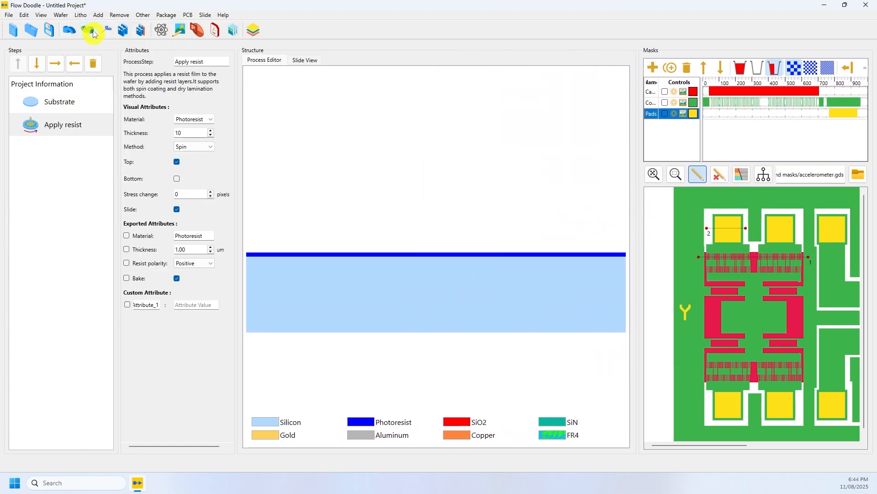
left_click(80, 16)
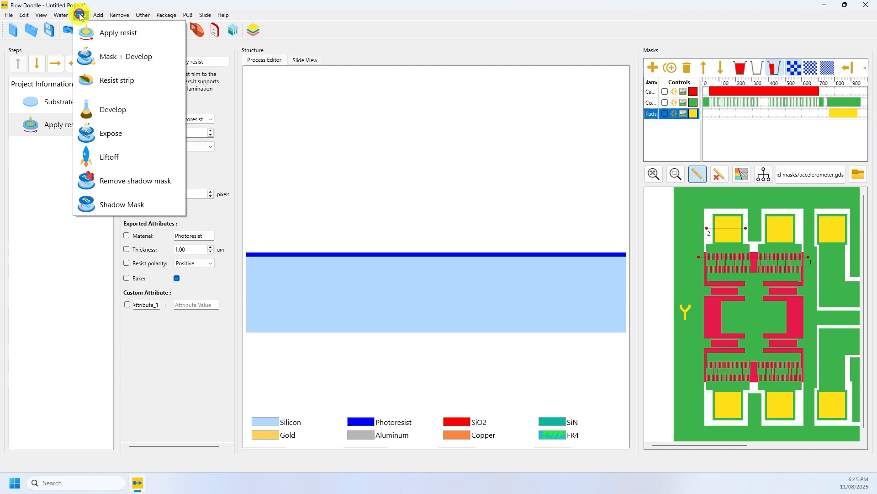
left_click(93, 54)
left_click(211, 106)
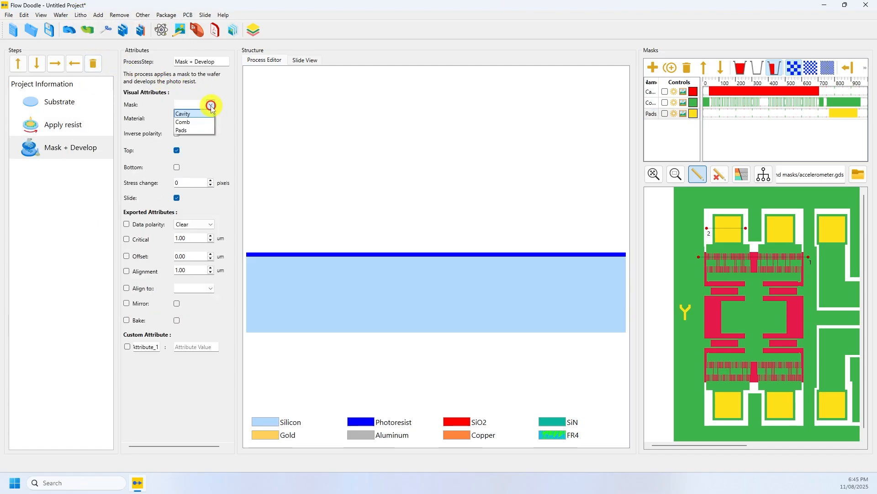
left_click(200, 115)
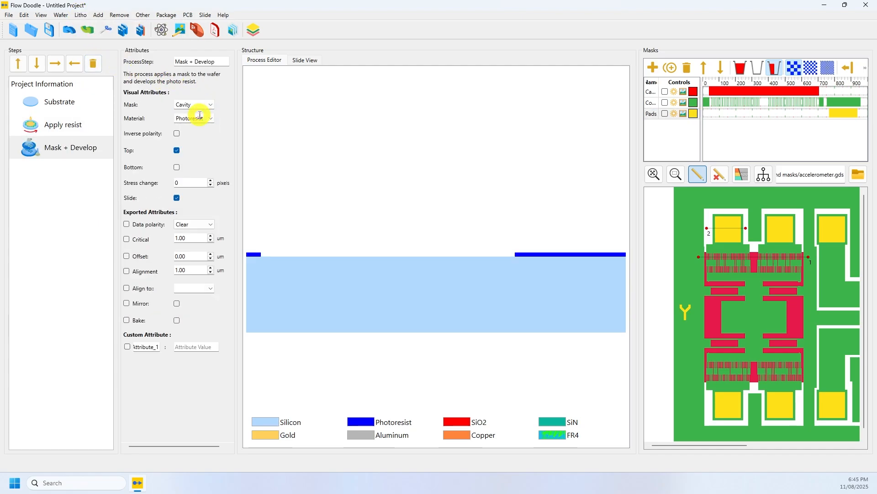
Add an RIE/DRIE etch with a depth of 100 pixels, a taper angle of 80° and scallops of 5 pixels.
left_click(118, 16)
left_click(137, 55)
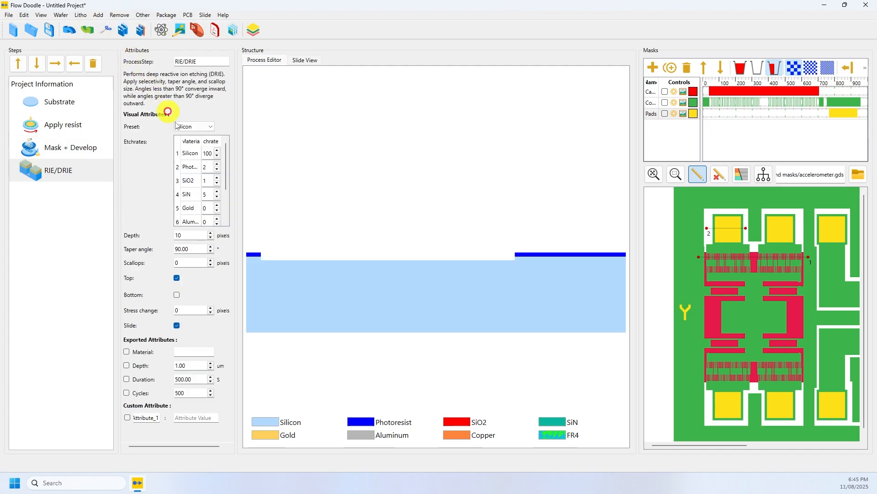
left_click(187, 235)
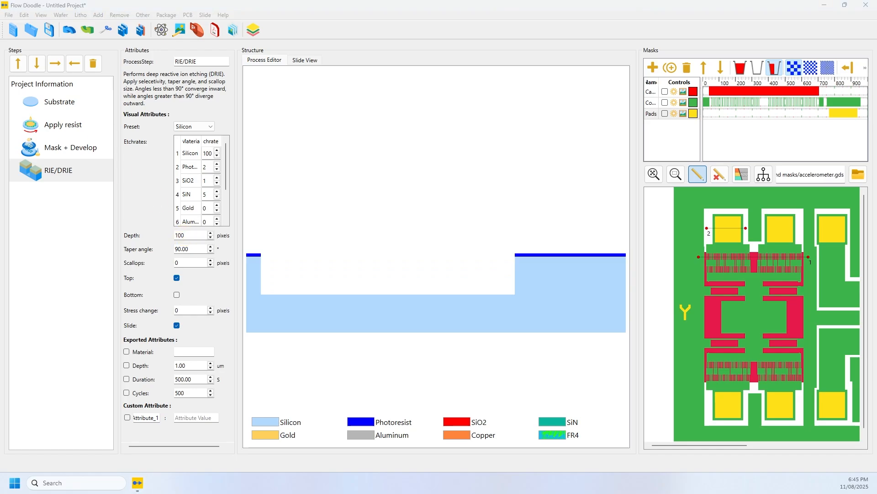
left_click(210, 252)
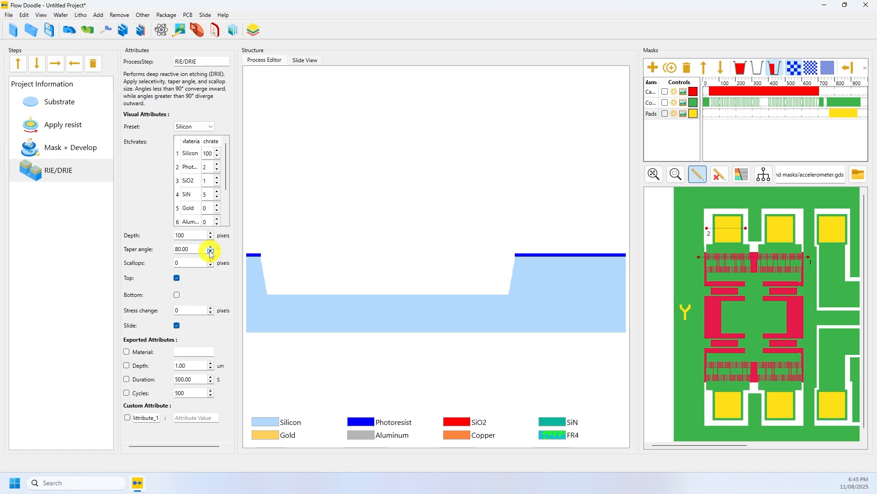
left_click(211, 261)
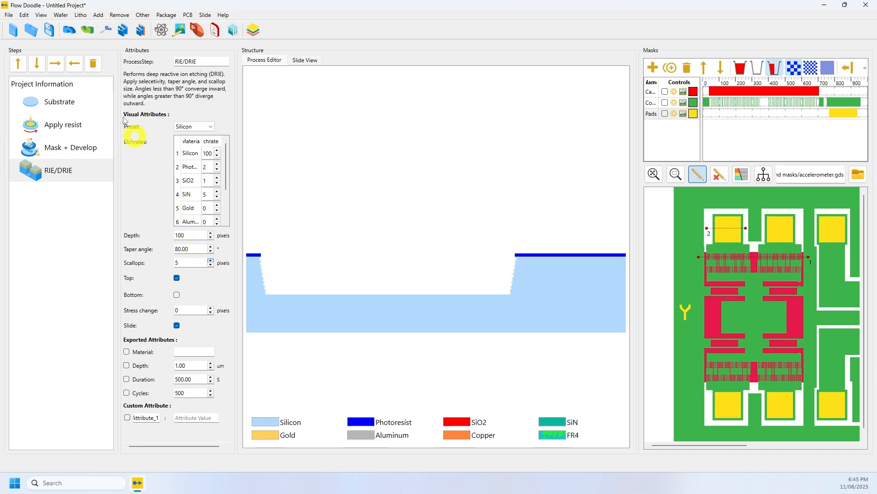
Add a Resist strip step and a Thermal oxidation step with a thickness of 5 pixels.
left_click(80, 14)
left_click(98, 79)
left_click(98, 14)
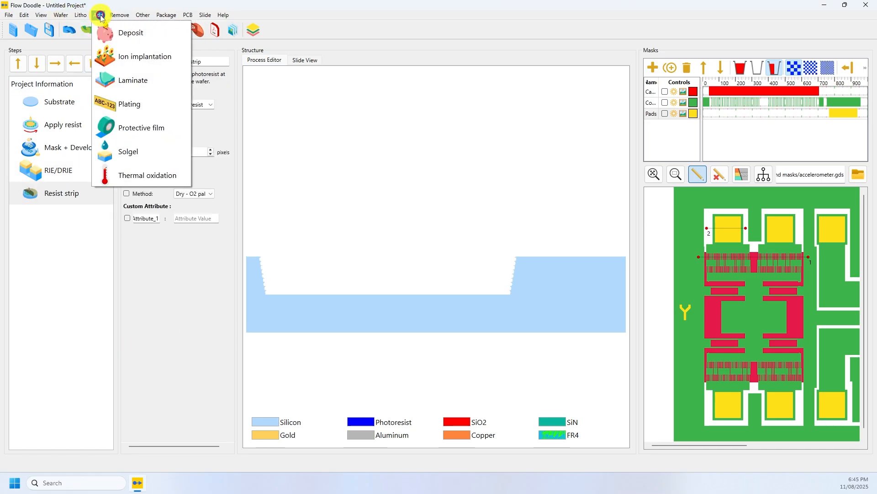
left_click(117, 172)
left_click_drag(190, 161, 161, 161)
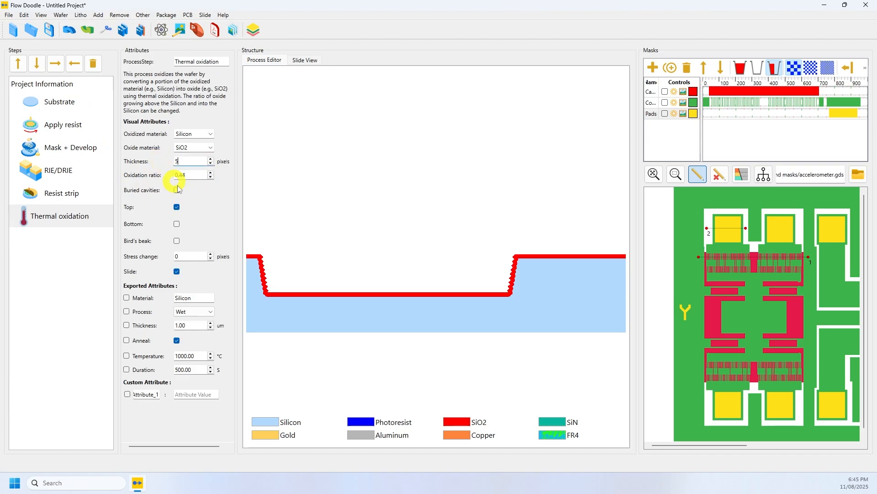
Set the thermal oxide thickness to 5 pixels on the wafer's bottom side too, and add a Bond wafer step.
type("5")
left_click(177, 224)
left_click(61, 14)
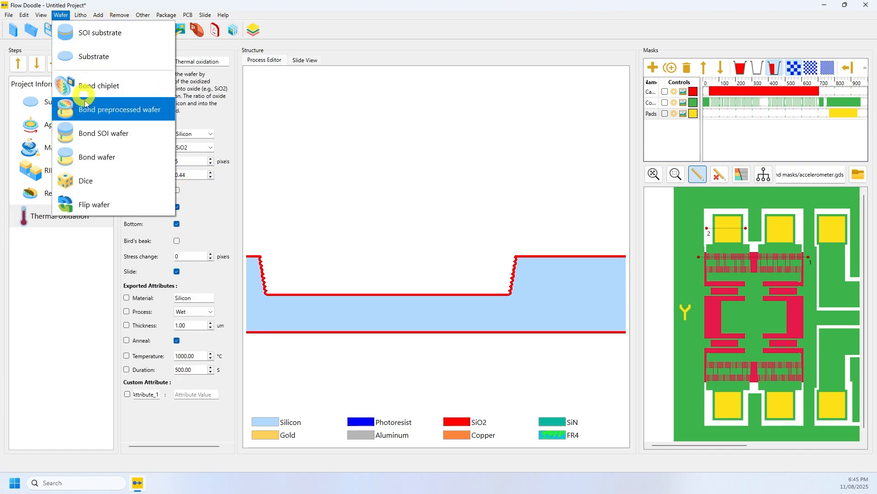
left_click(87, 157)
Add a Grind step with a depth of 50 and a roughness of 10, followed by a CMP step with increased depth.
left_click(119, 15)
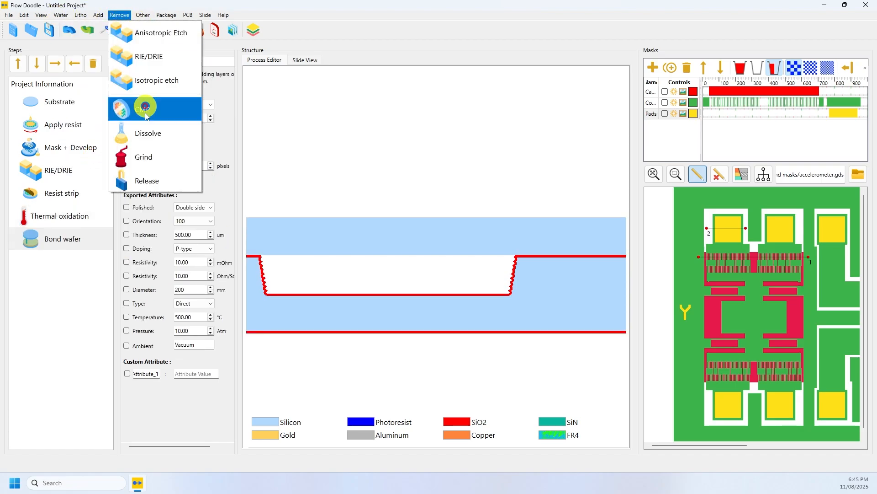
left_click(143, 157)
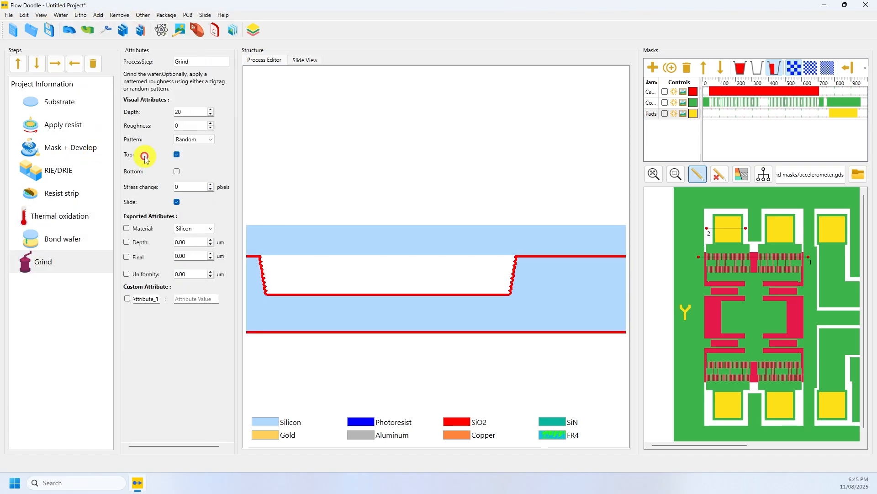
left_click(210, 110)
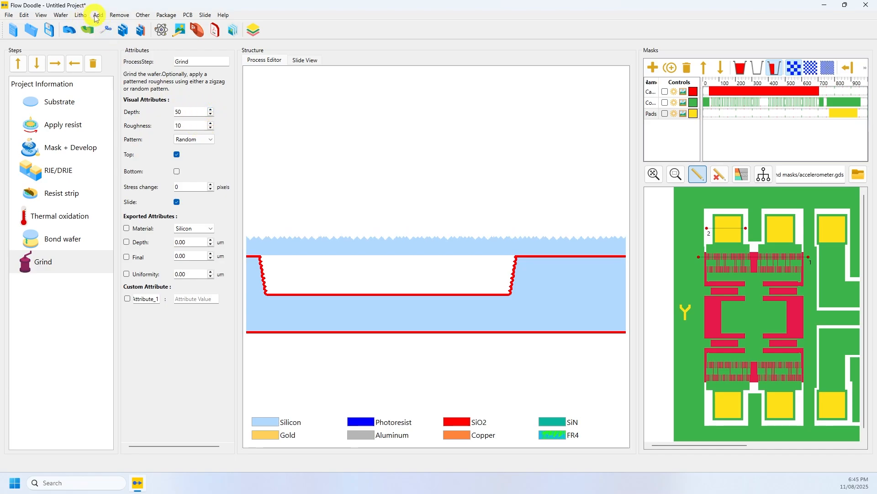
left_click(119, 15)
left_click(122, 109)
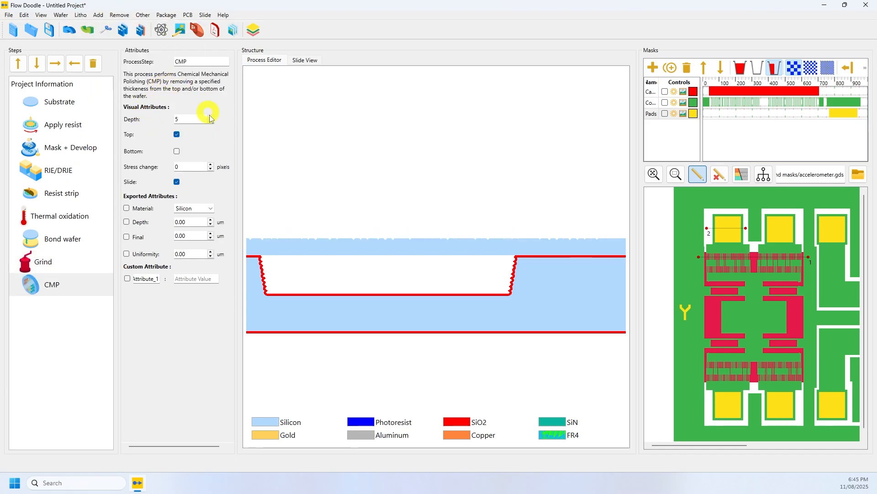
left_click(211, 117)
Add a Deposit step on the polished wafer with Aluminum as the material.
left_click(98, 14)
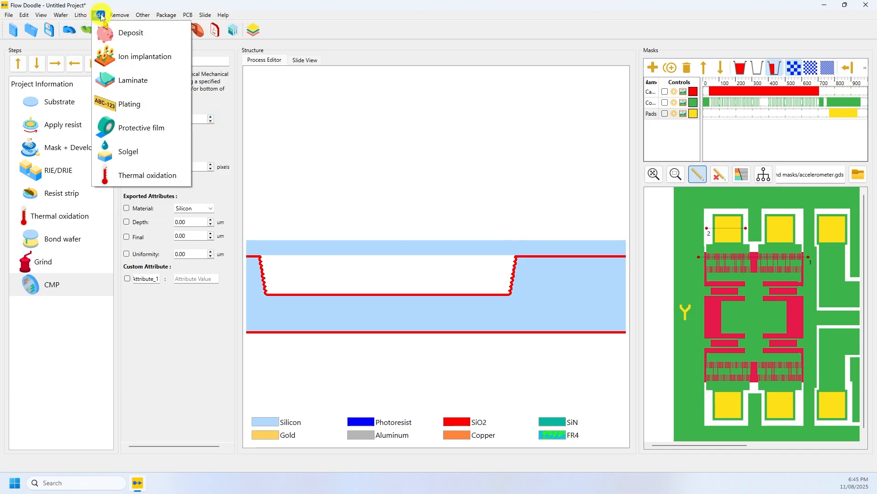
left_click(128, 32)
left_click(210, 126)
left_click(201, 178)
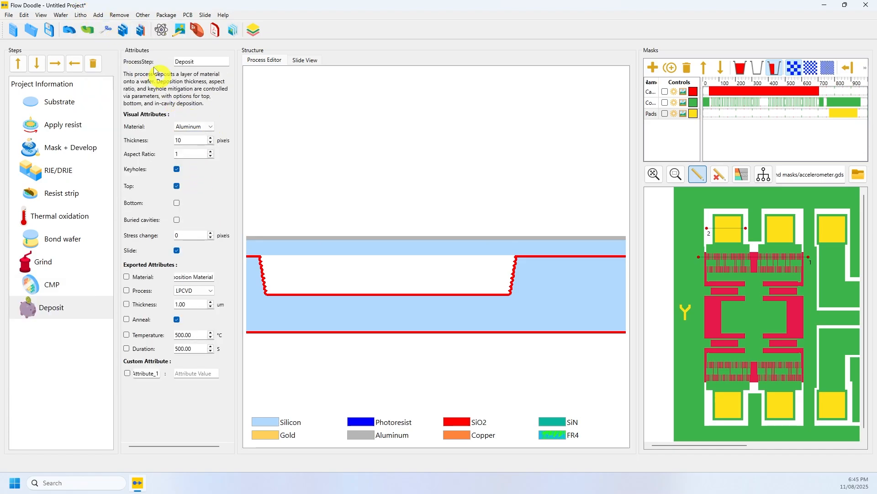
Add an Apply resist step and a Mask + Develop step that uses the Pads mask with inverse polarity.
left_click(80, 14)
left_click(92, 32)
left_click(80, 15)
left_click(92, 50)
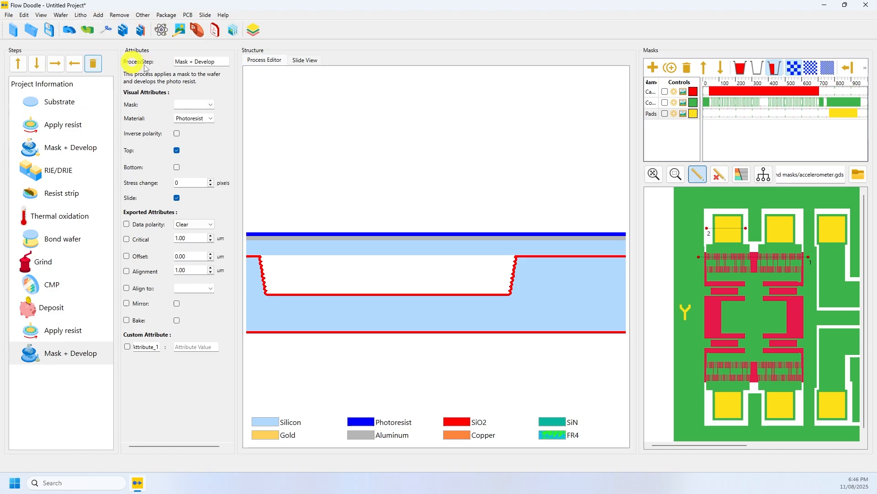
left_click(197, 104)
left_click(194, 124)
left_click(177, 133)
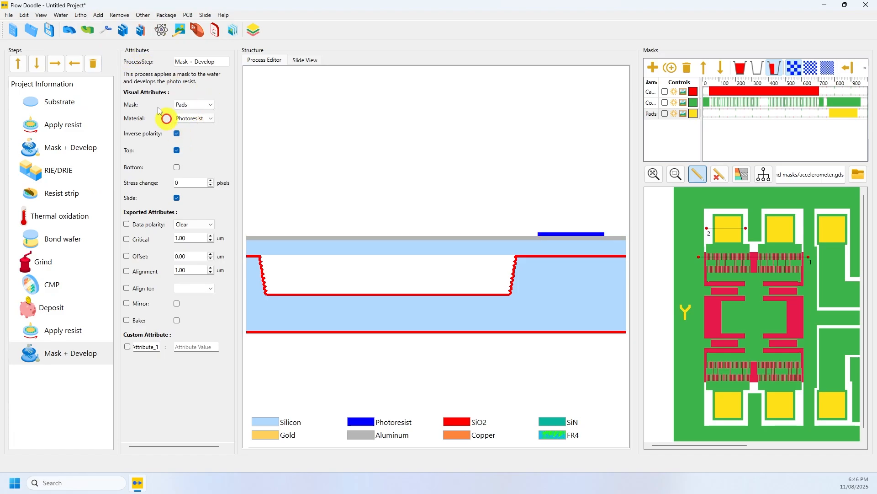
Add an Isotropic etch of Aluminum deep enough to clear the exposed metal, followed by a Resist strip step.
left_click(120, 15)
left_click(137, 80)
left_click(204, 133)
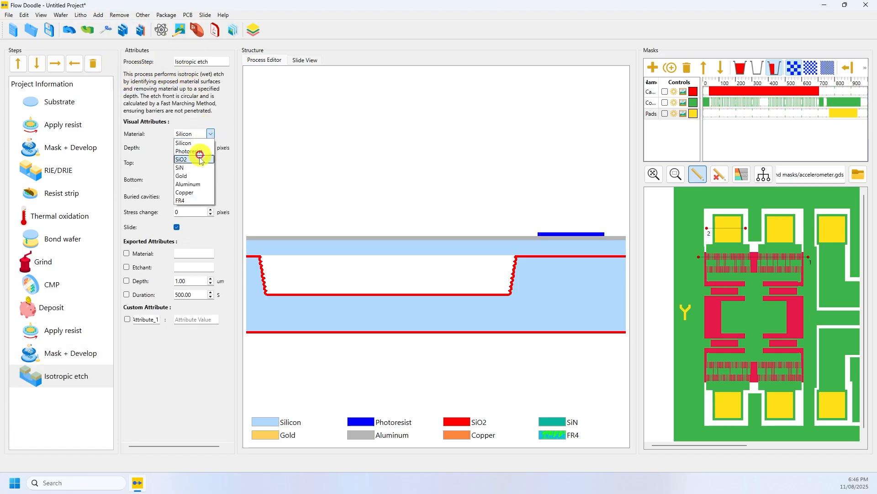
left_click(192, 184)
left_click(210, 149)
left_click(80, 15)
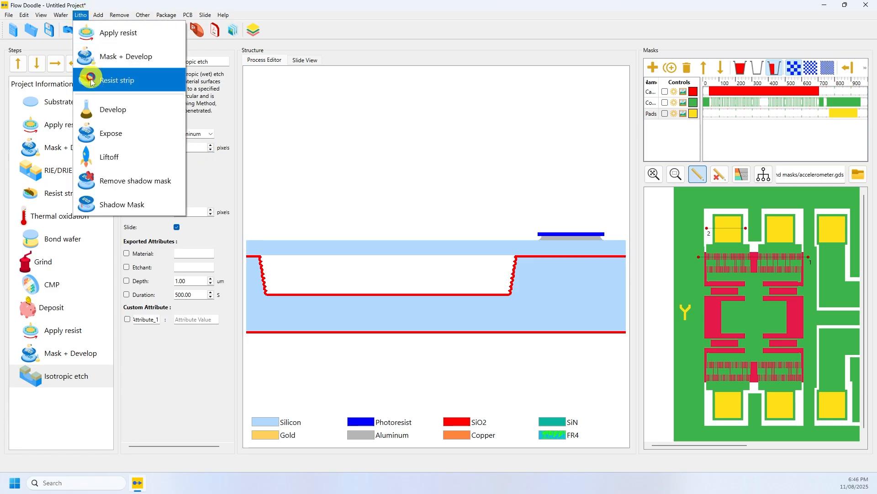
left_click(110, 80)
Add an Apply resist step and a Mask + Develop step that uses the Comb mask with inverse polarity.
left_click(80, 15)
left_click(90, 35)
left_click(80, 15)
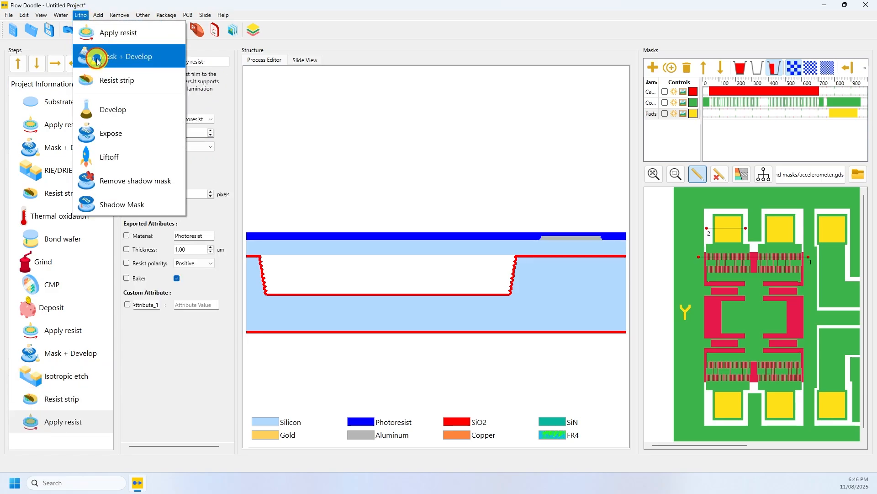
left_click(108, 56)
left_click(210, 105)
left_click(185, 122)
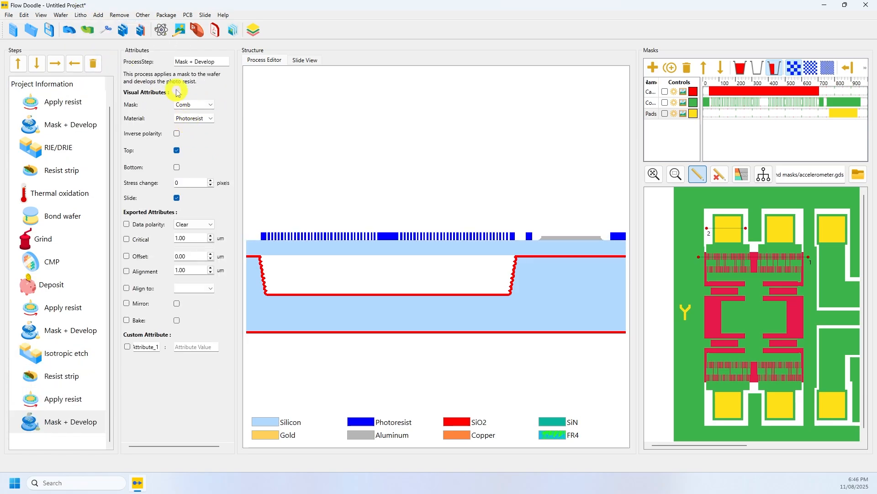
left_click(177, 134)
Add an RIE/DRIE etch of Silicon with a depth of 50 pixels, followed by a Resist strip step.
left_click(119, 15)
left_click(137, 34)
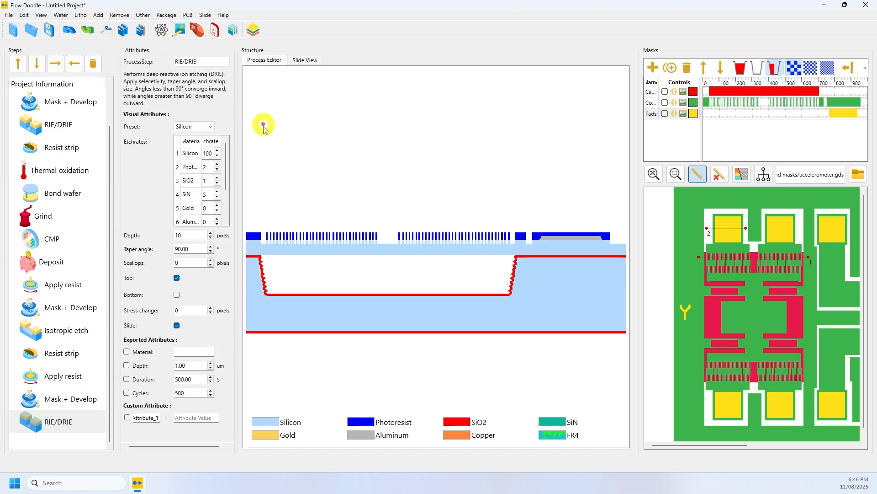
left_click(211, 234)
left_click(211, 234)
left_click(210, 233)
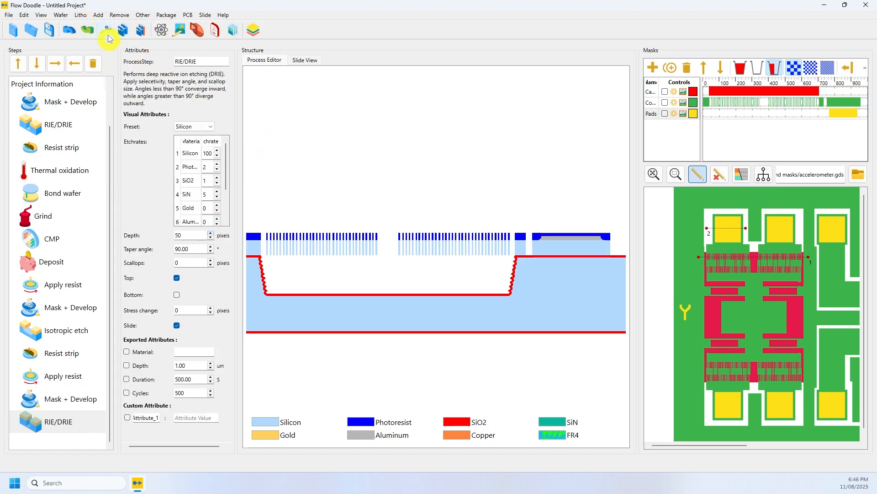
left_click(80, 15)
left_click(106, 83)
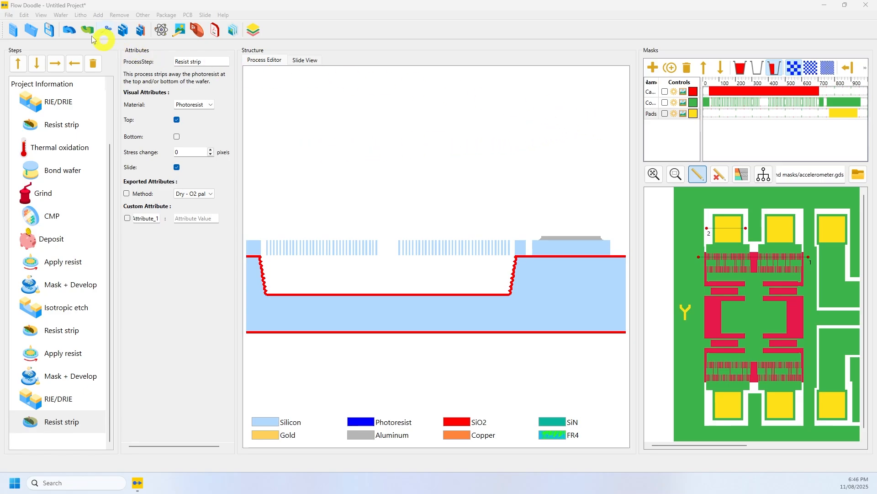
Add a Dice process step and create a new mask named Dicing.
left_click(60, 16)
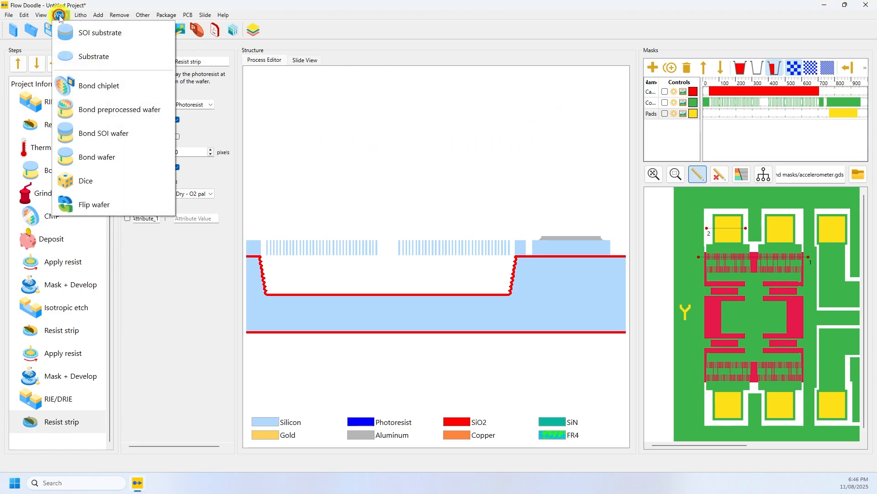
left_click(88, 180)
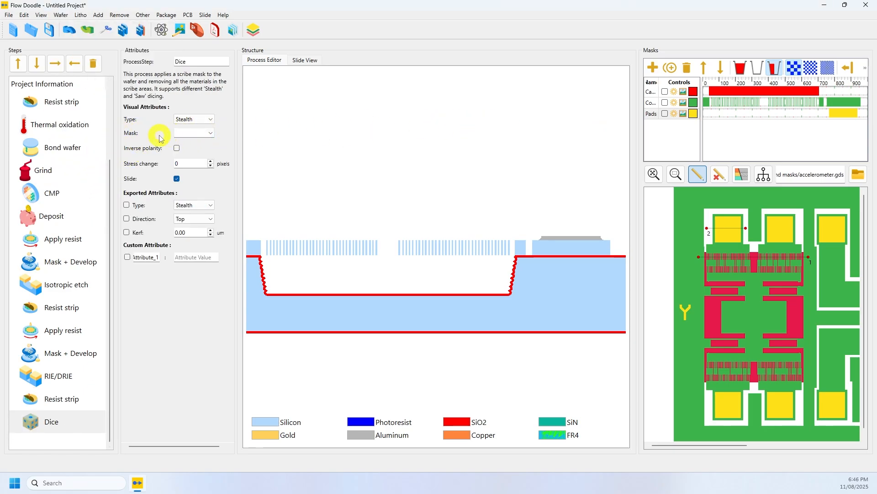
left_click(652, 69)
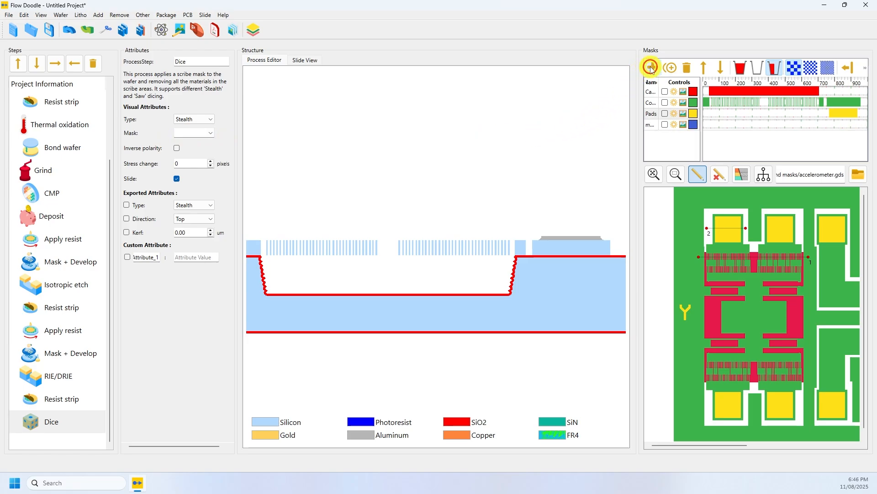
double_click(653, 125)
type("Dicing")
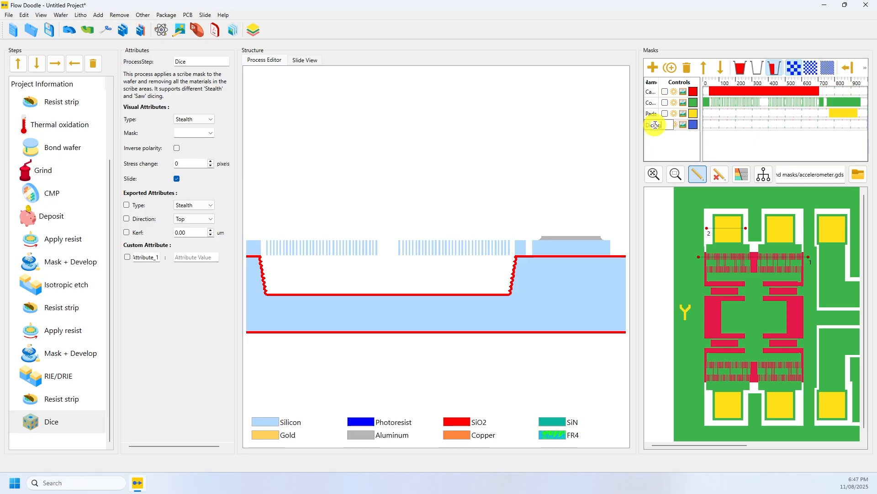
key("Return")
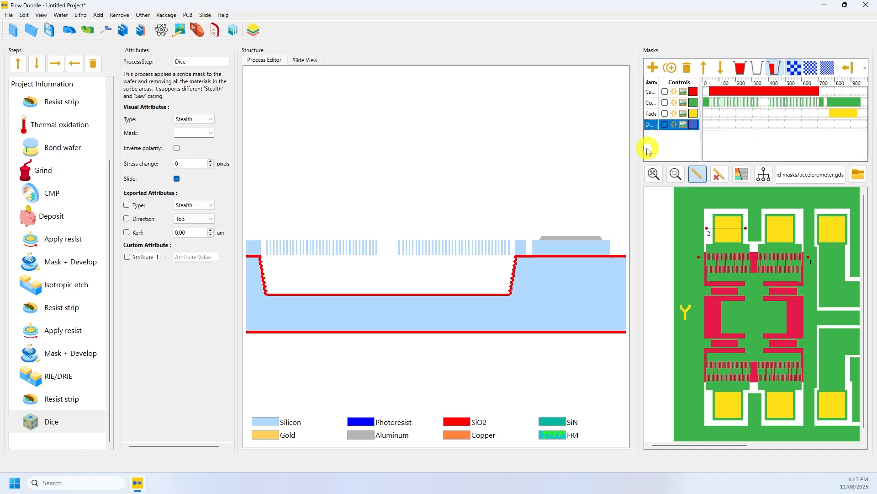
Widen the masks area and assign the Dicing mask to the Dice step.
left_click_drag(637, 147, 566, 147)
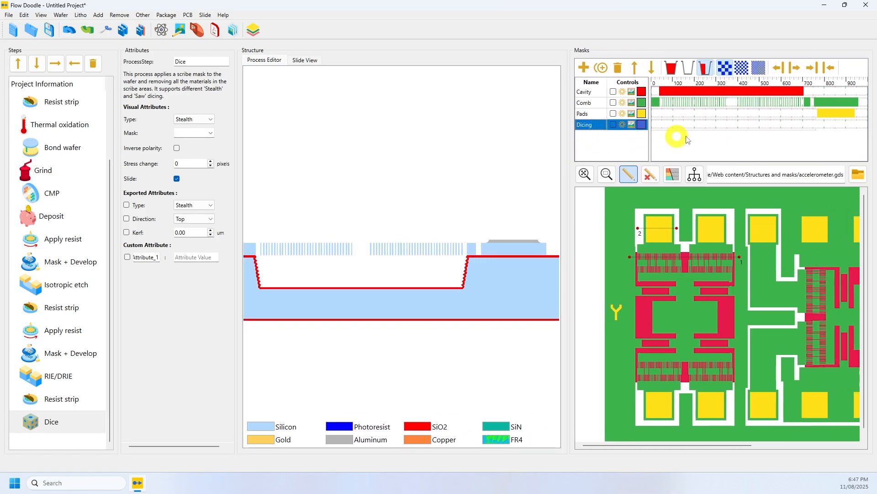
left_click(724, 68)
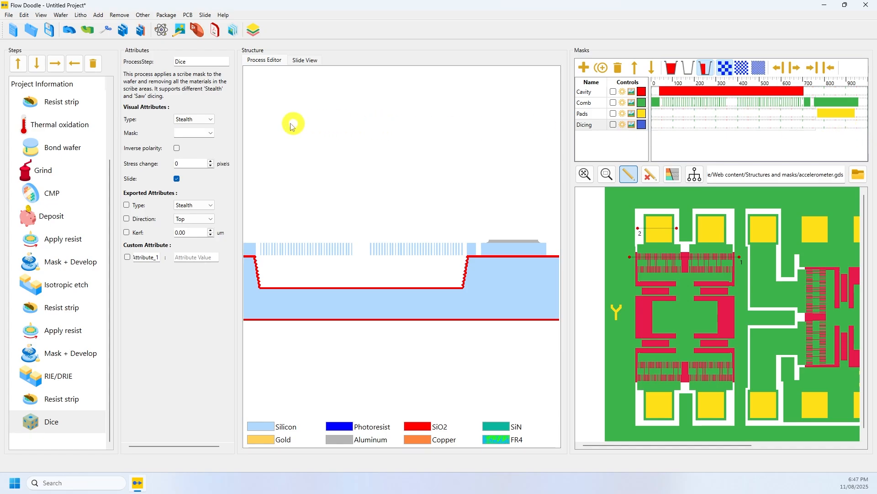
left_click(211, 133)
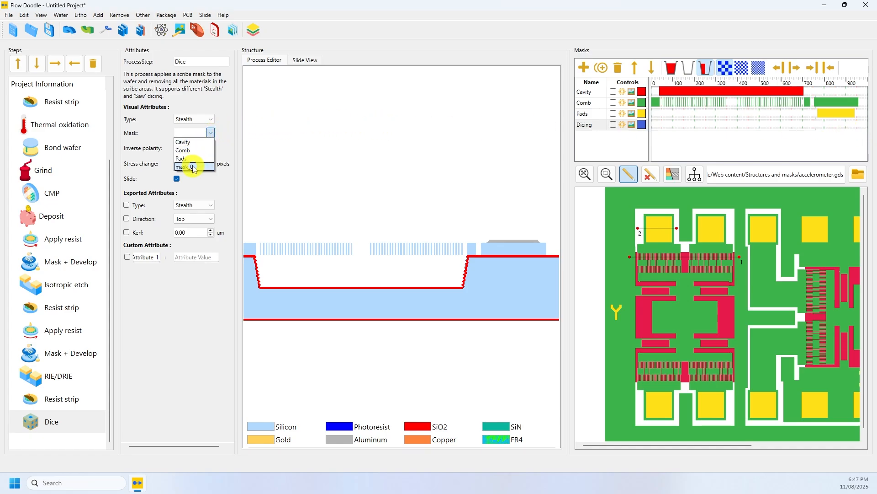
left_click(201, 166)
left_click(208, 133)
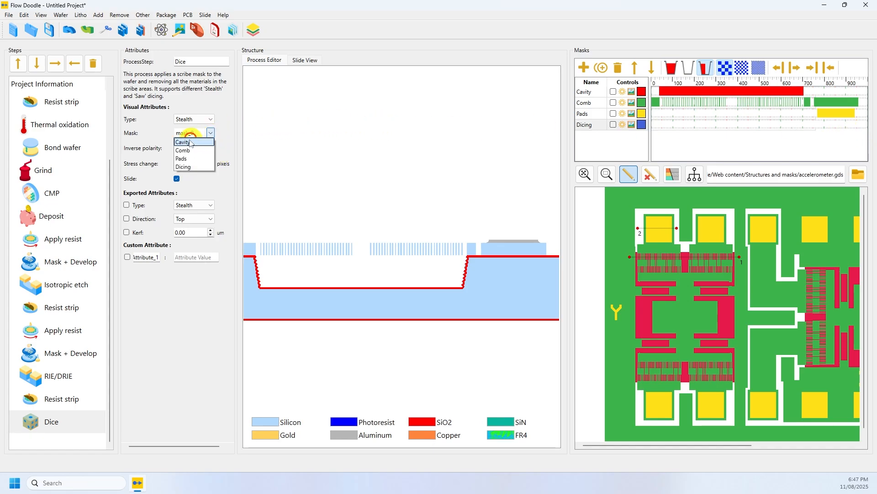
left_click(182, 164)
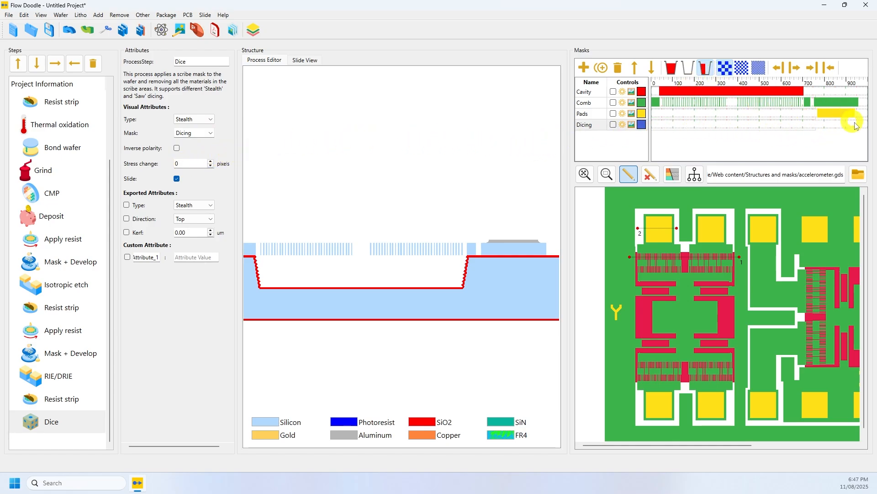
Draw narrow dicing areas at both ends of the Dicing mask using a finer snap grid, and set the dicing type to Saw.
left_click(741, 68)
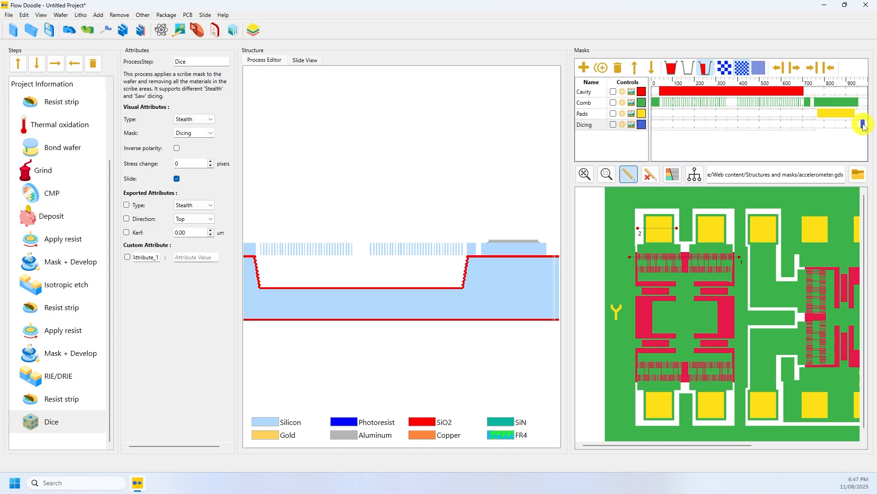
left_click(215, 120)
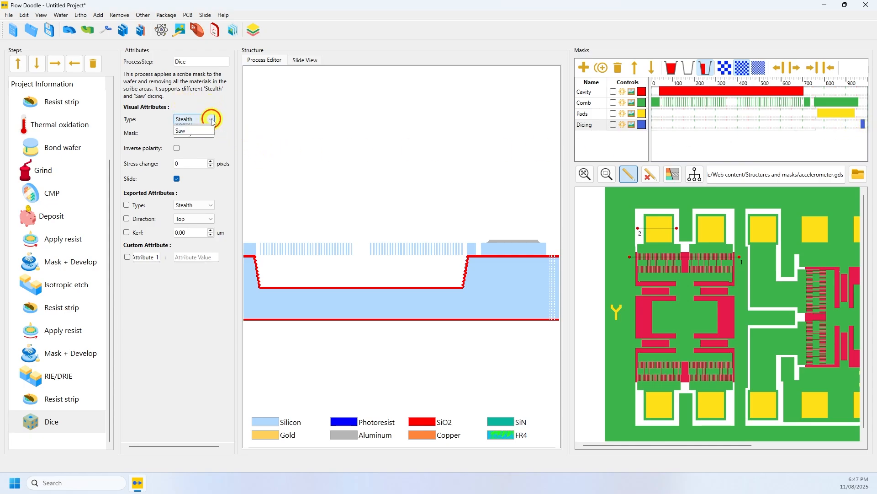
left_click(189, 133)
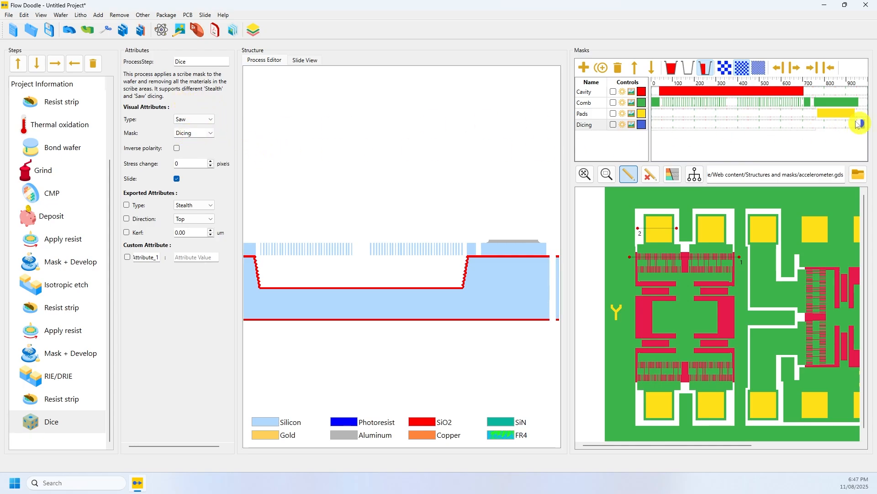
left_click(657, 124)
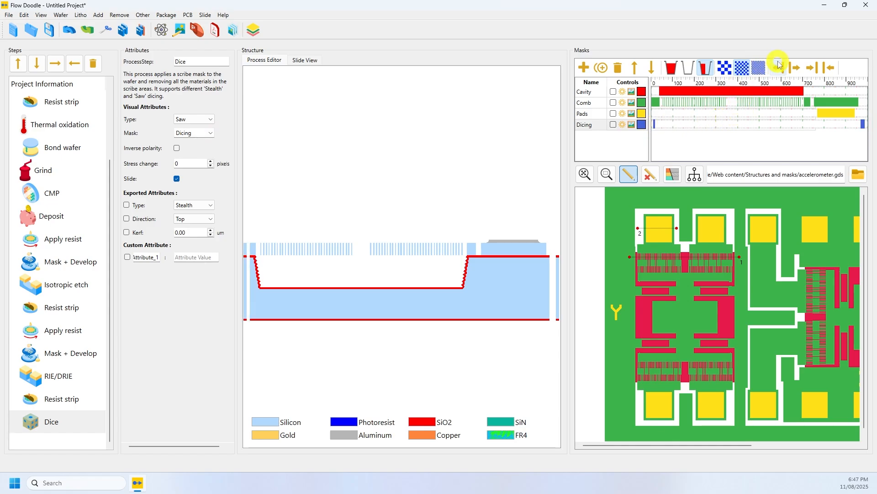
Try to shift the Cavity, Comb and Pads mask patterns leftward using the coarse snap grid.
left_click(845, 78)
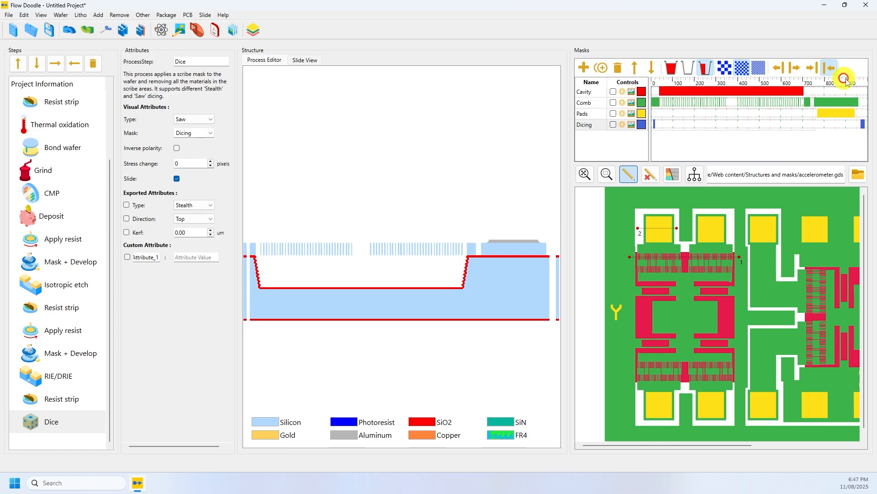
left_click(725, 68)
left_click(864, 93)
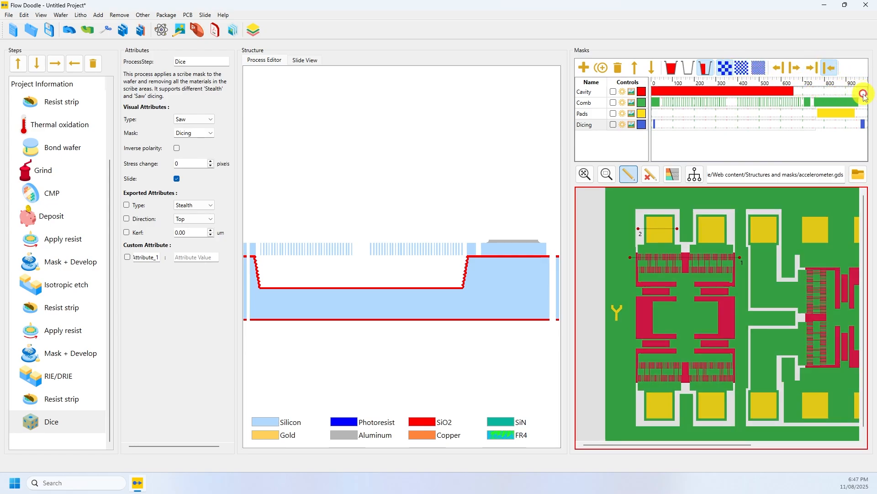
left_click(864, 103)
left_click(863, 114)
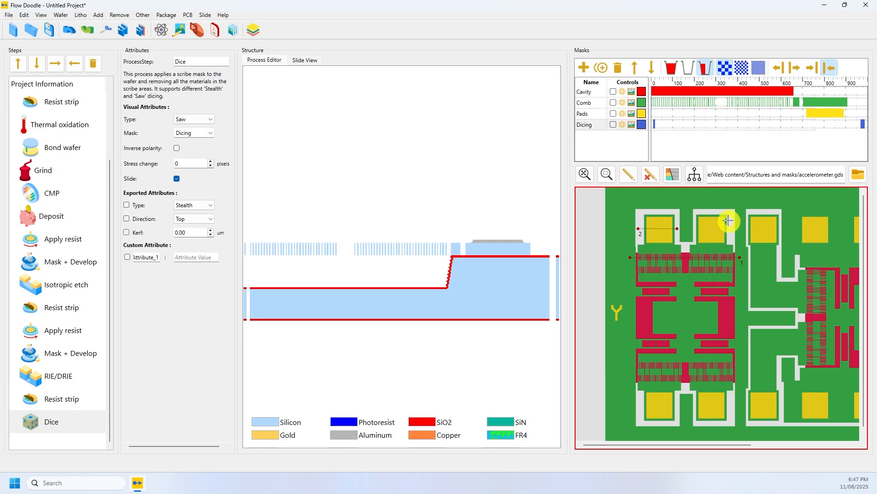
Match the mask colors to the layer colors of the accelerometer.gds layout.
left_click(670, 179)
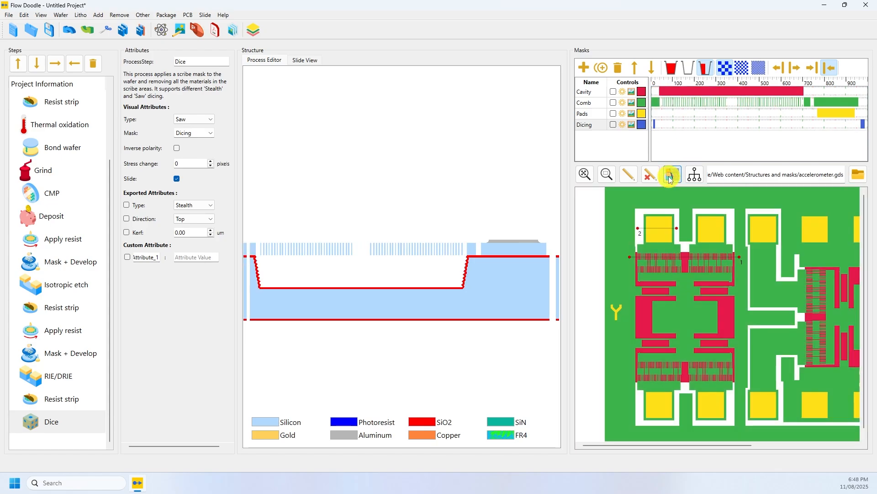